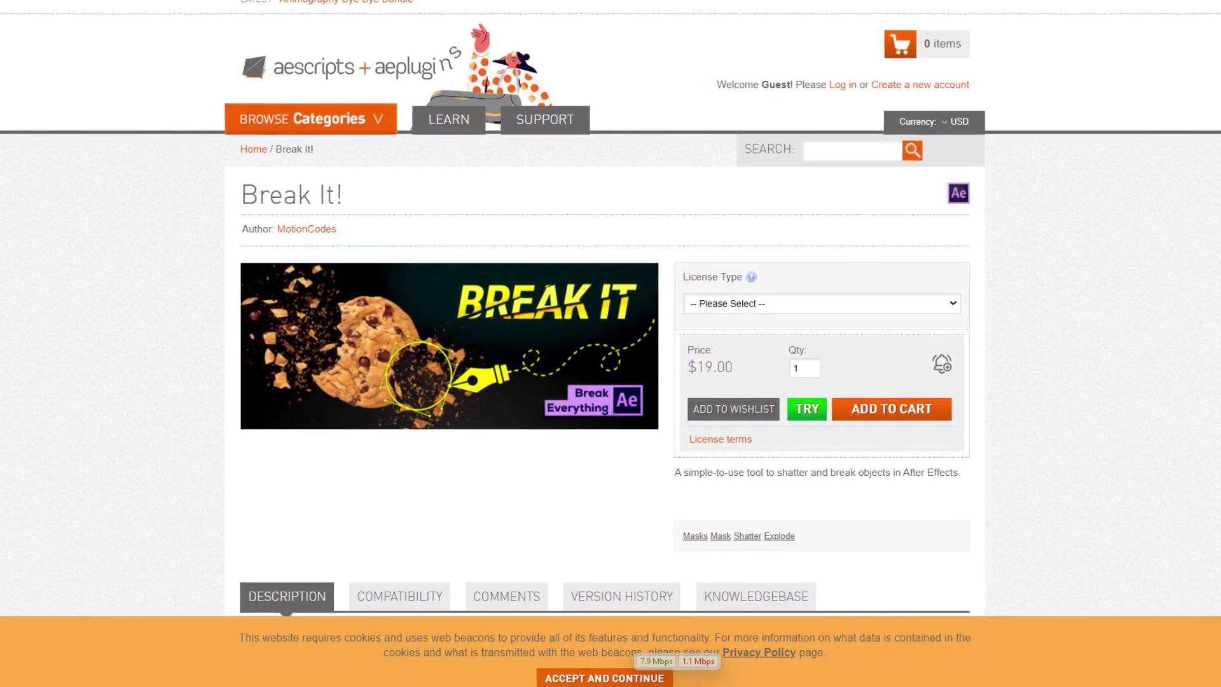
In After Effects, open the Break It extension and break the telegram.png layer in Comp 2 with one piece
{"action": "left_click", "coordinate": [363, 125]}
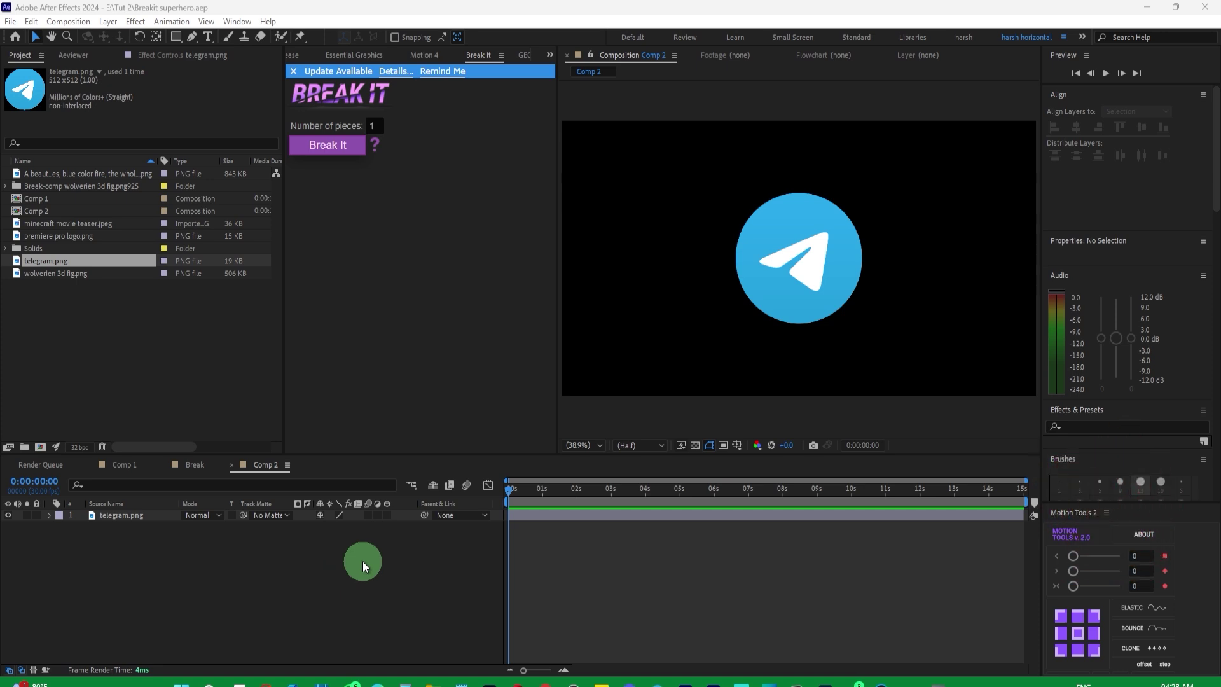
{"action": "left_click", "coordinate": [137, 513]}
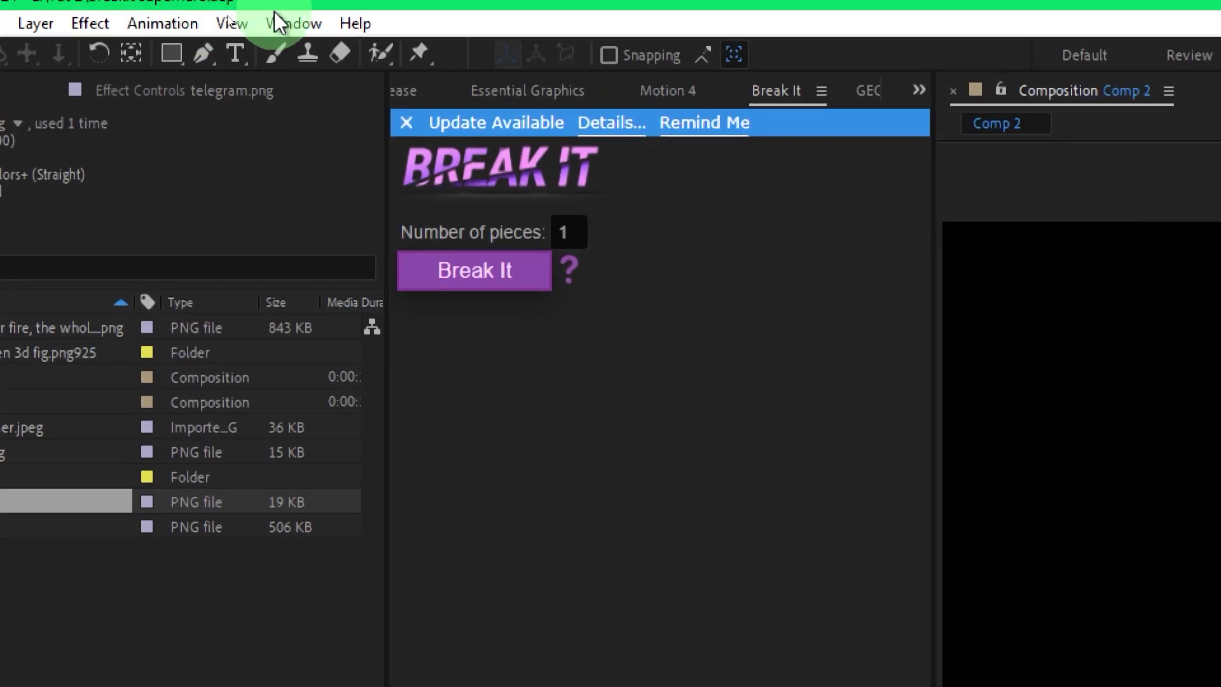
{"action": "left_click", "coordinate": [237, 21]}
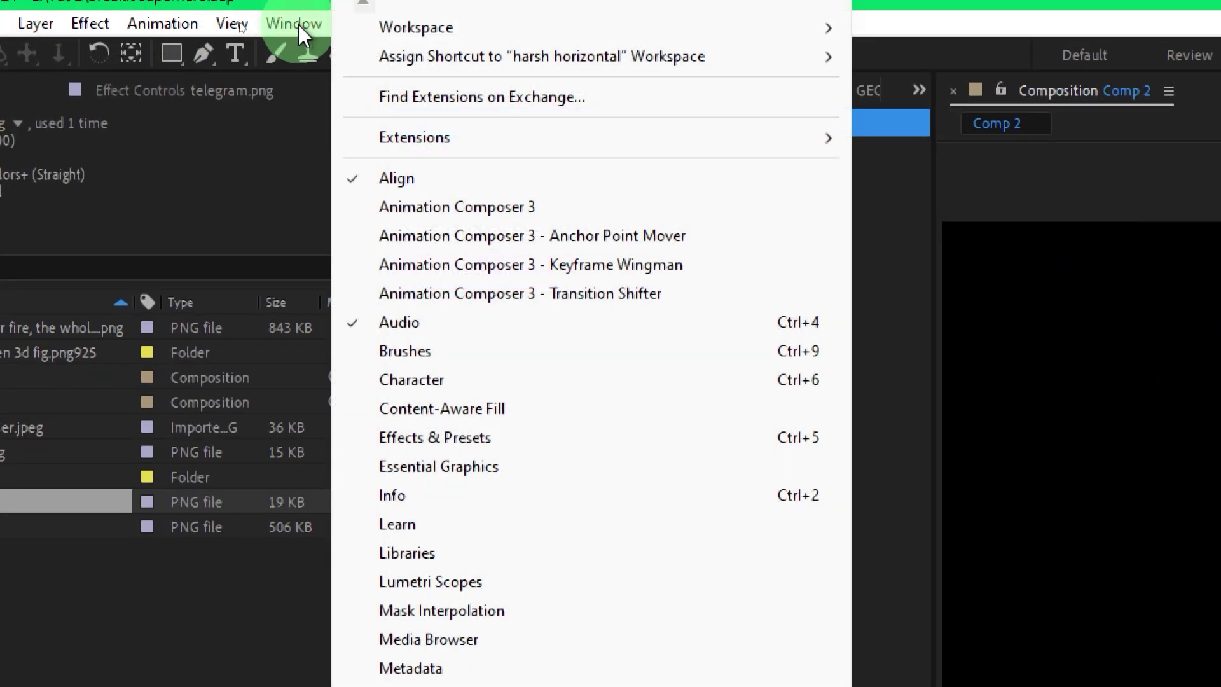
{"action": "mouse_move", "coordinate": [834, 138]}
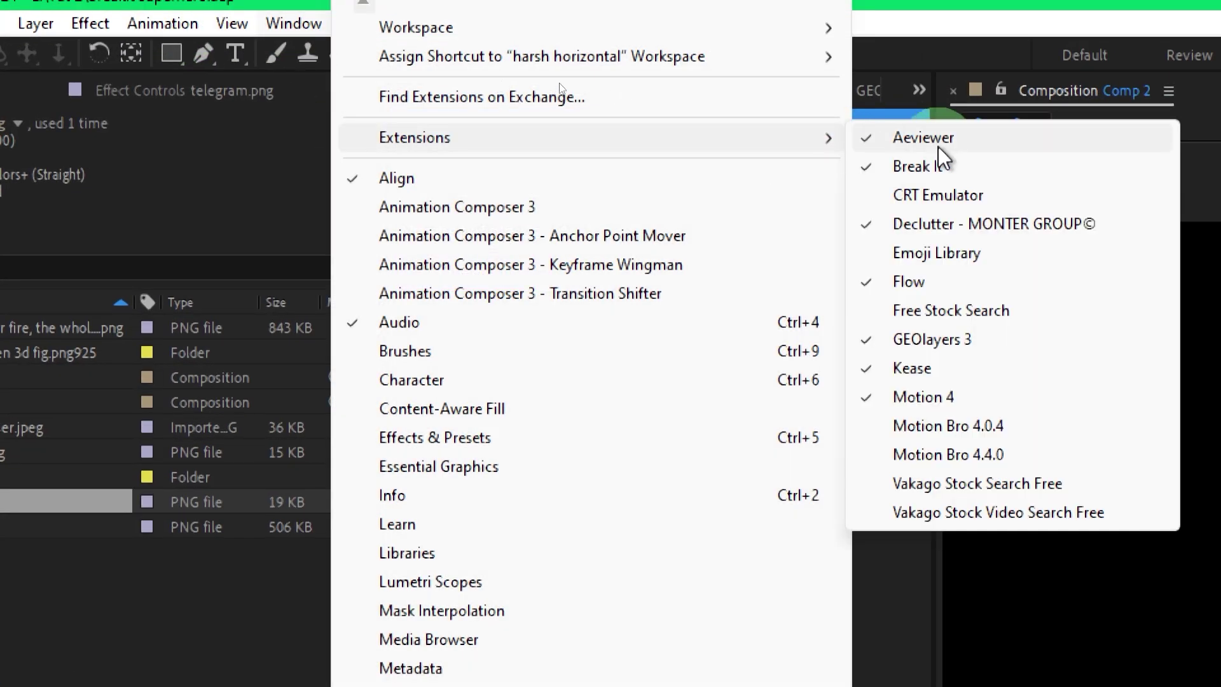
{"action": "left_click", "coordinate": [940, 164]}
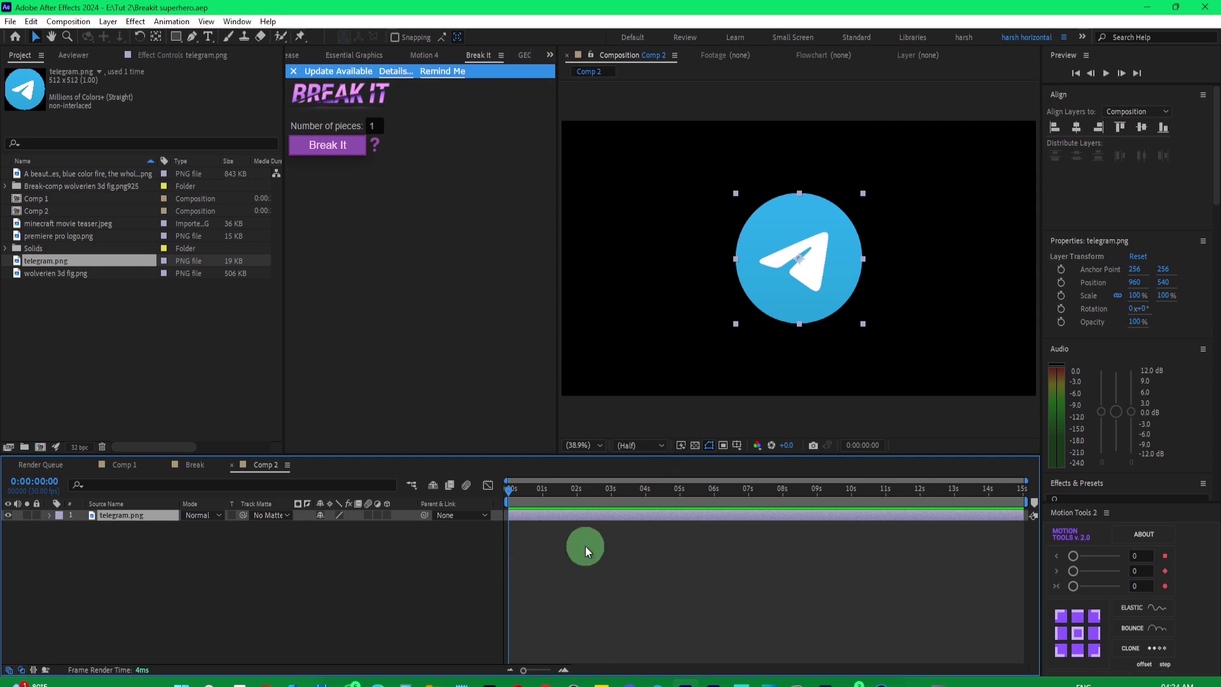
{"action": "left_click", "coordinate": [323, 146]}
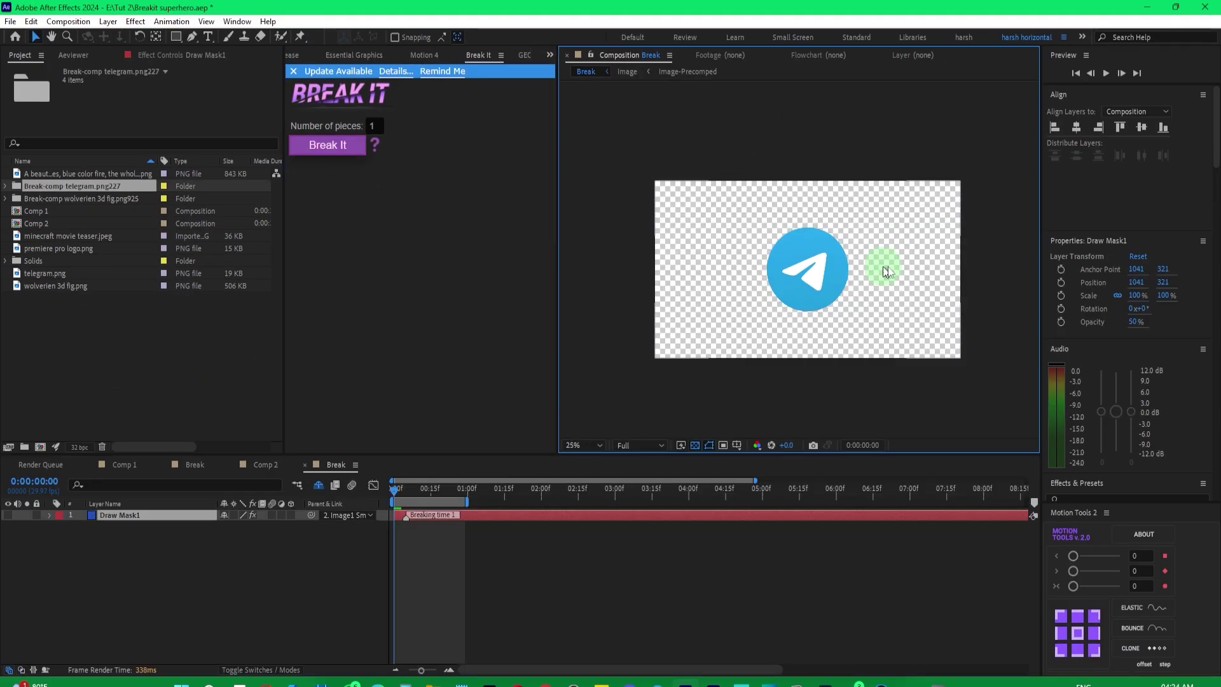
Play and scrub through the first second of the Break composition to preview the logo shattering
{"action": "left_click", "coordinate": [449, 537]}
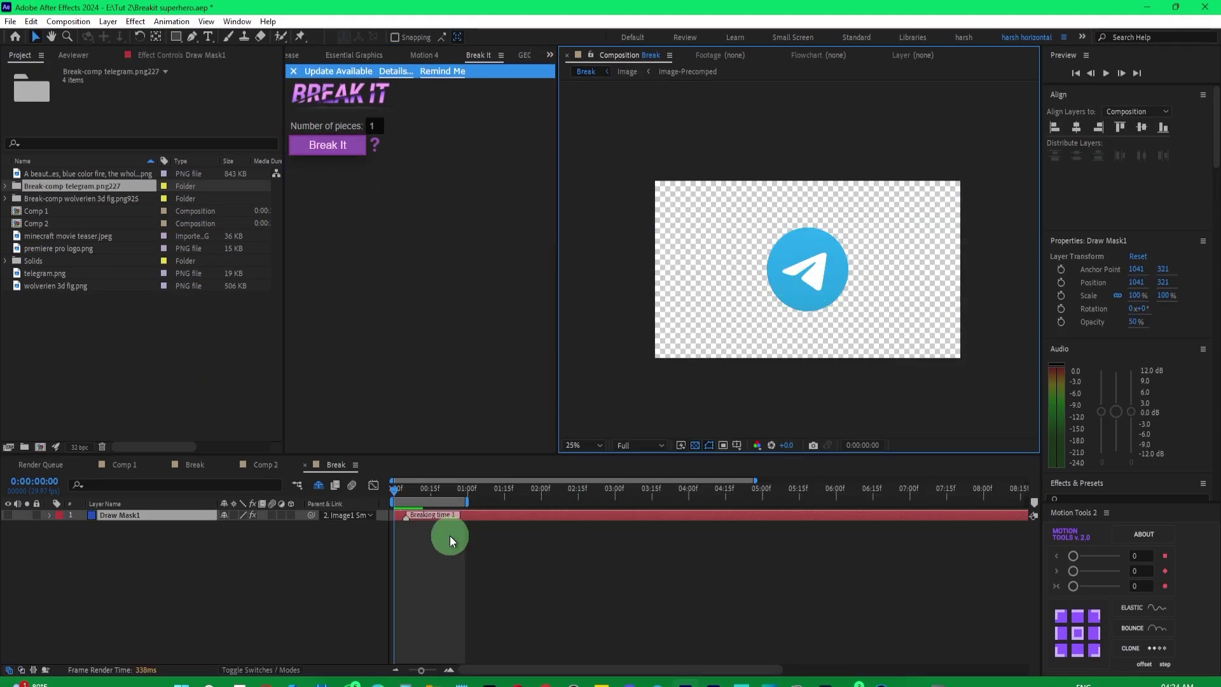
{"action": "key", "text": "space"}
{"action": "left_click", "coordinate": [463, 504]}
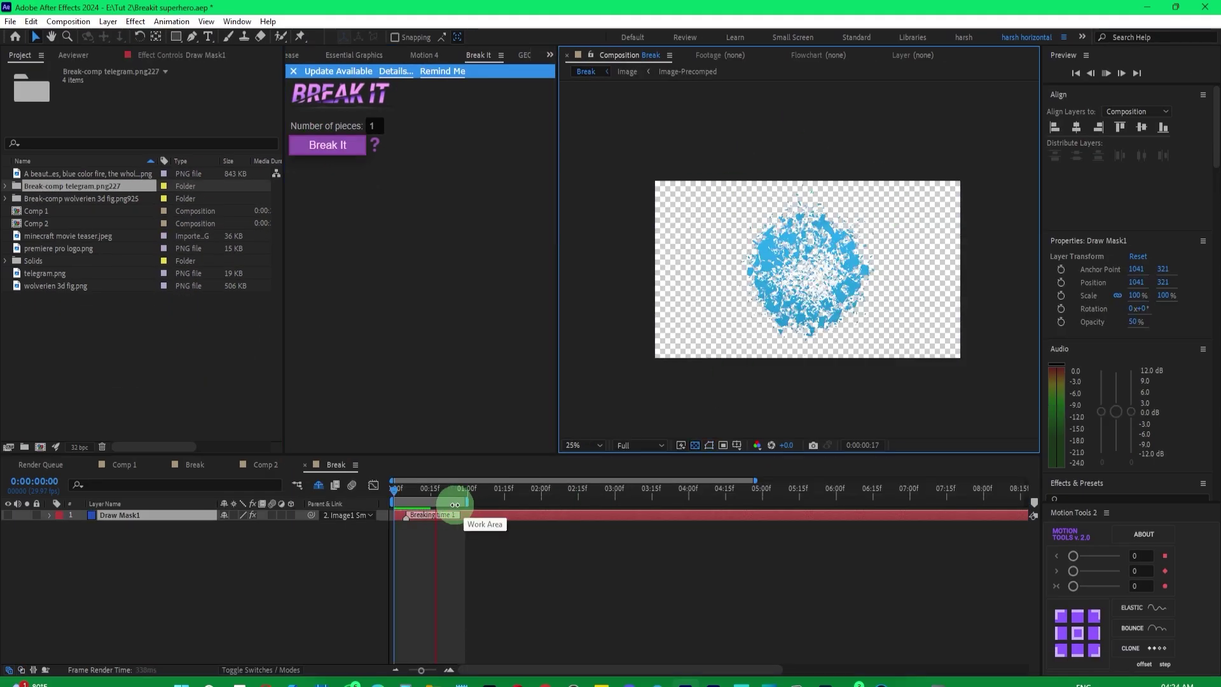
{"action": "left_click", "coordinate": [449, 499]}
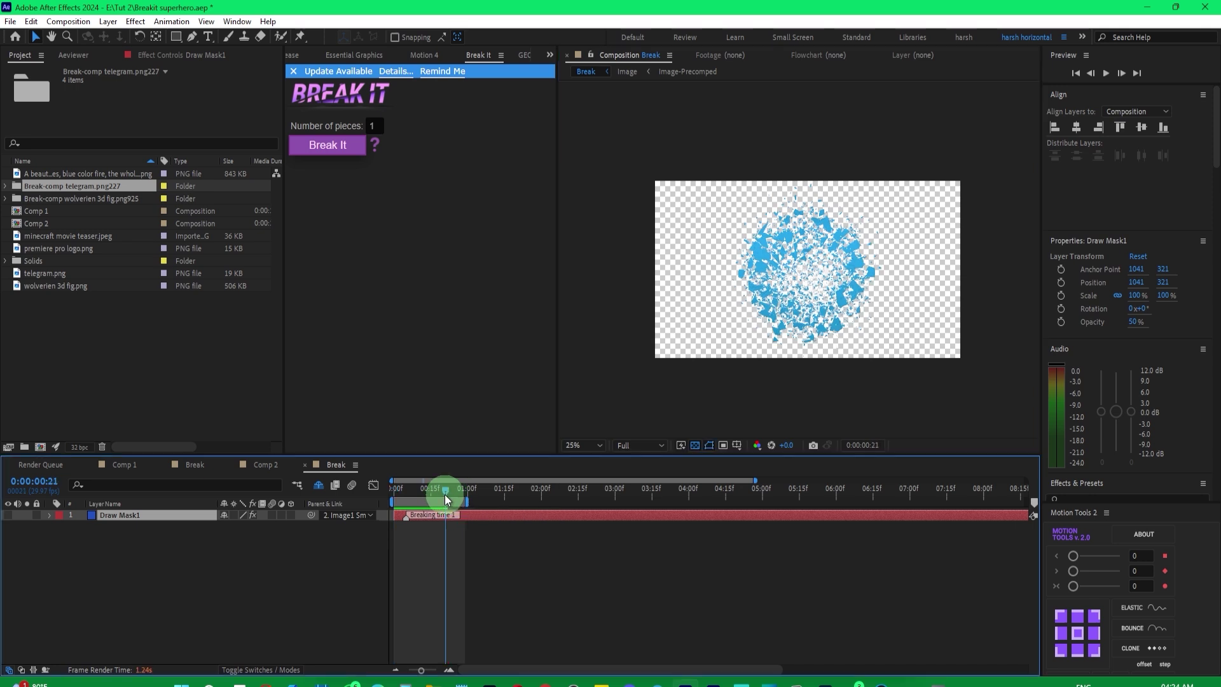
{"action": "left_click_drag", "start_coordinate": [430, 496], "coordinate": [459, 500]}
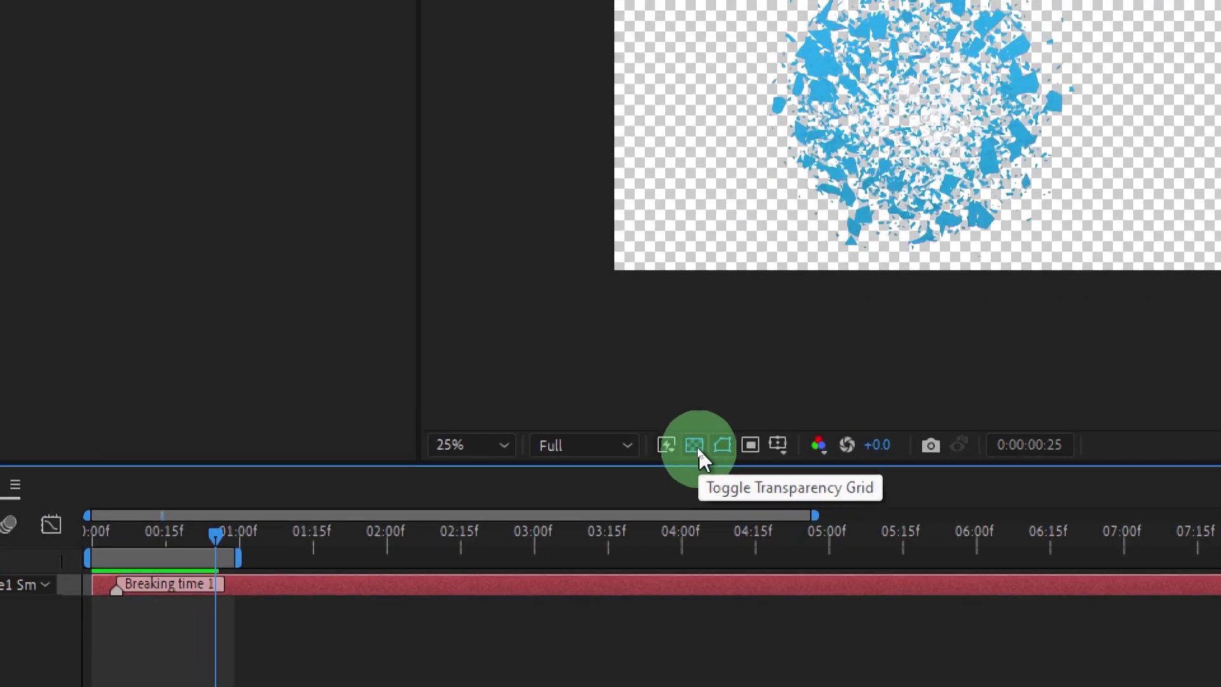
Turn off the transparency grid and replay the shatter animation, returning the playhead to the start of the timeline
{"action": "left_click", "coordinate": [697, 447]}
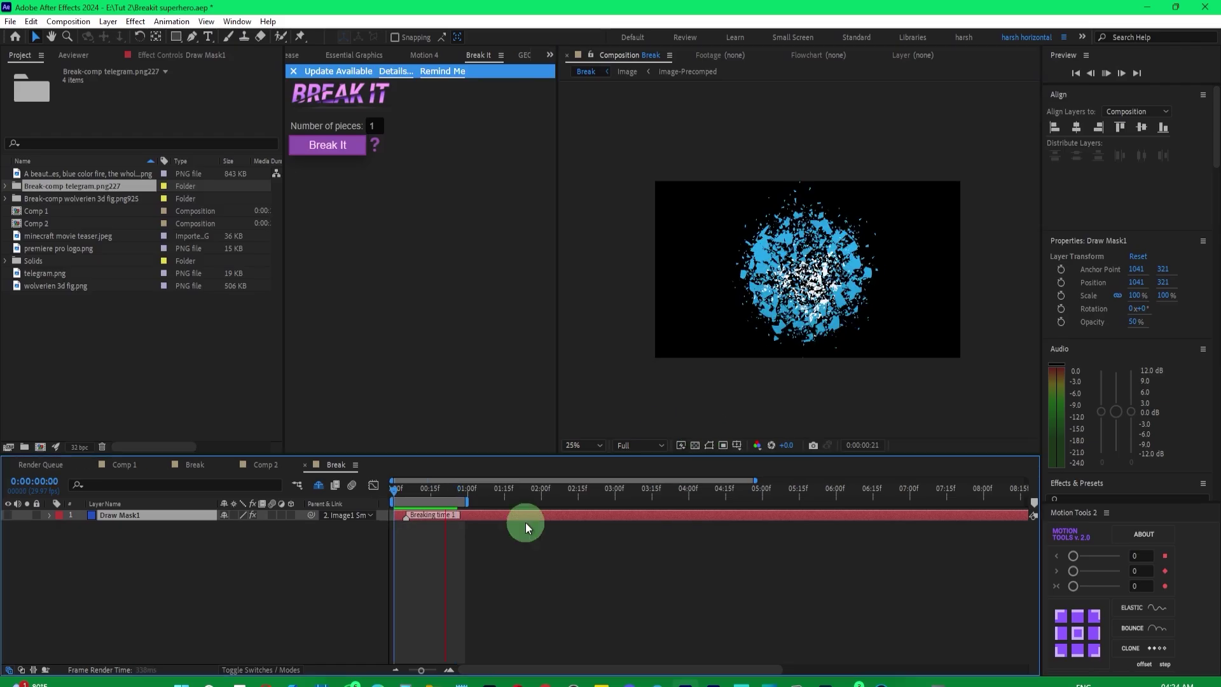
{"action": "key", "text": "space"}
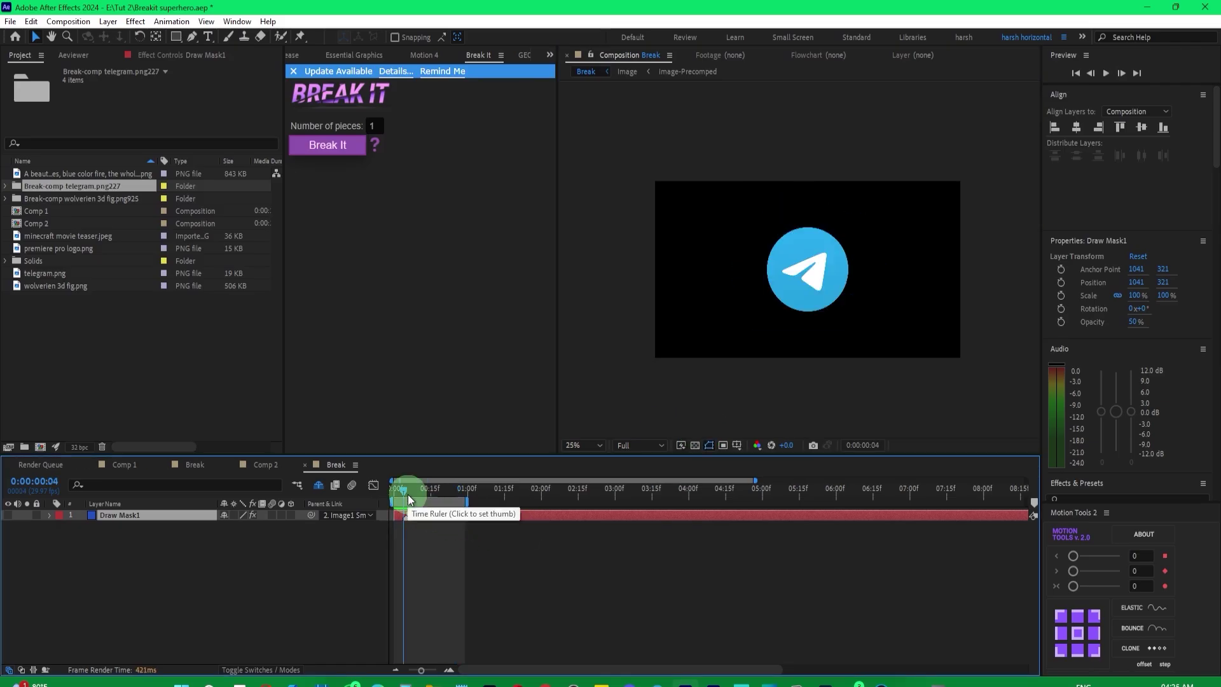
{"action": "left_click_drag", "start_coordinate": [407, 494], "coordinate": [383, 493]}
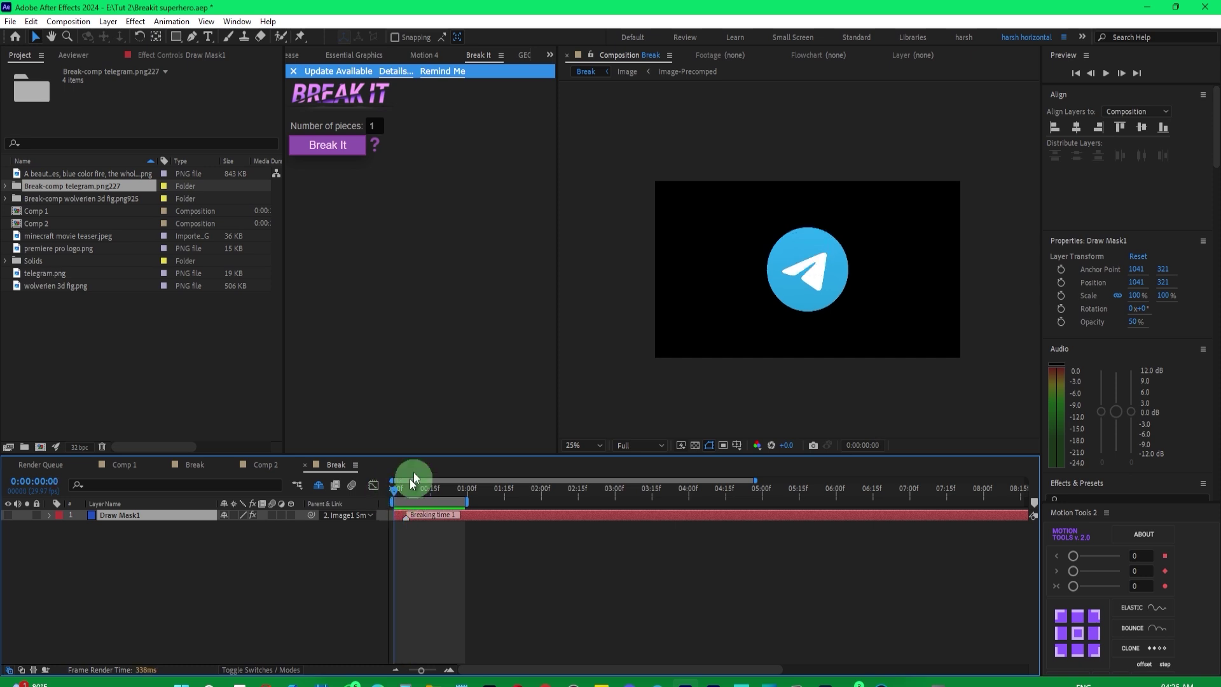
{"action": "left_click", "coordinate": [468, 520]}
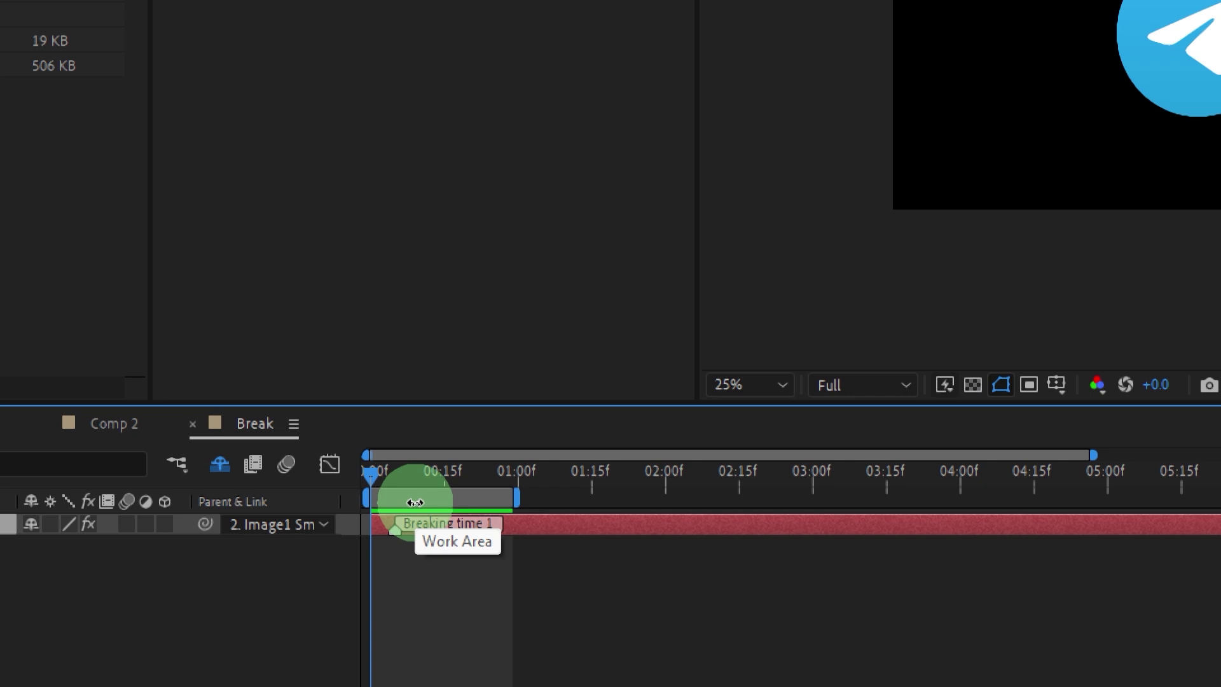
Extend the work area to 2 seconds, move the Breaking time 1 marker to about frame 15 and preview the delayed break
{"action": "left_click_drag", "start_coordinate": [516, 498], "coordinate": [665, 498]}
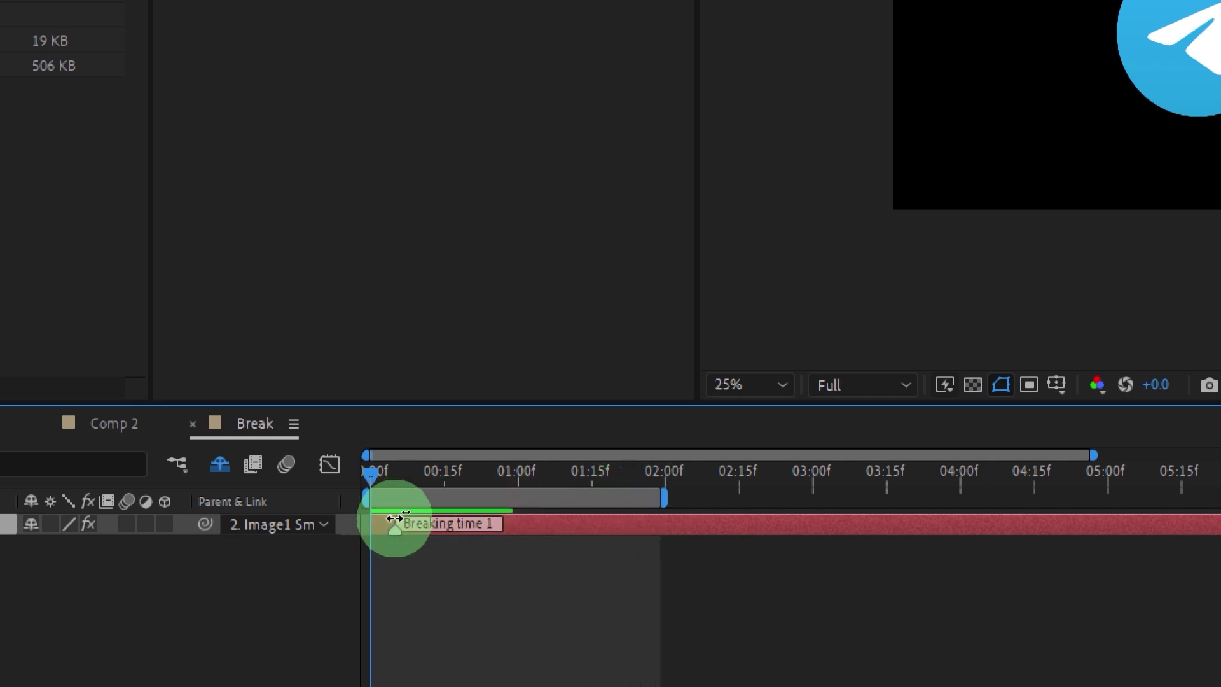
{"action": "mouse_move", "coordinate": [394, 518]}
{"action": "left_mouse_down"}
{"action": "mouse_move", "coordinate": [513, 523]}
{"action": "mouse_move", "coordinate": [430, 523]}
{"action": "mouse_move", "coordinate": [449, 525]}
{"action": "left_mouse_up"}
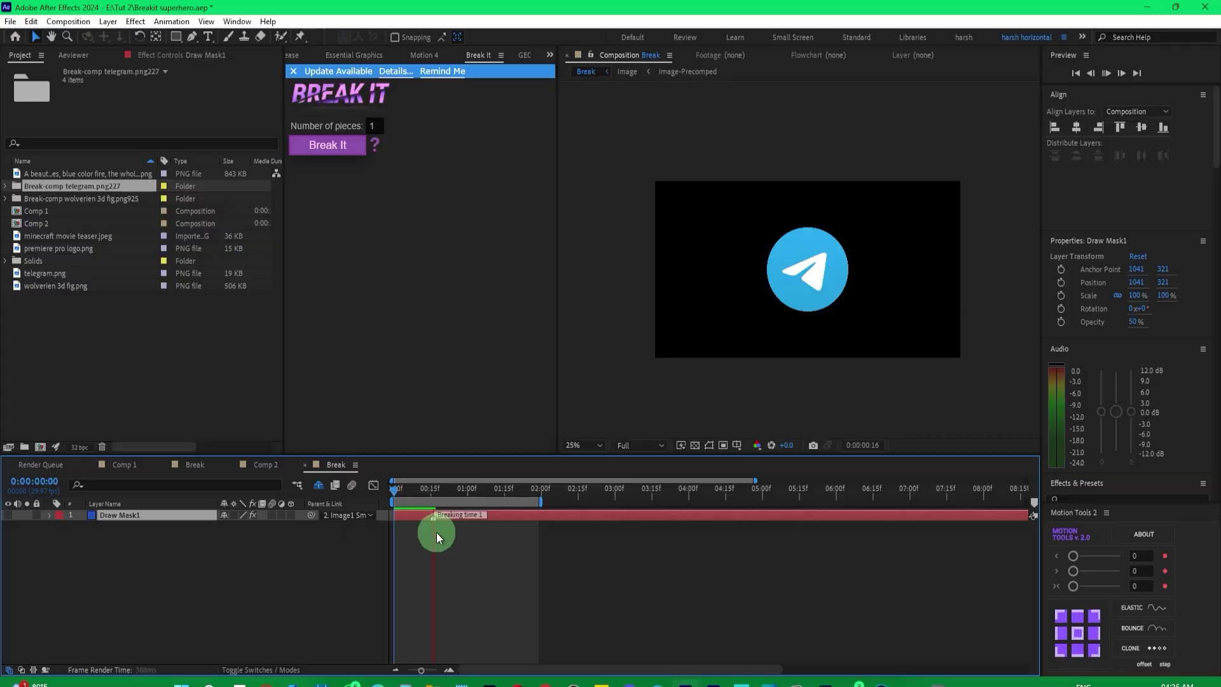
{"action": "key", "text": "space"}
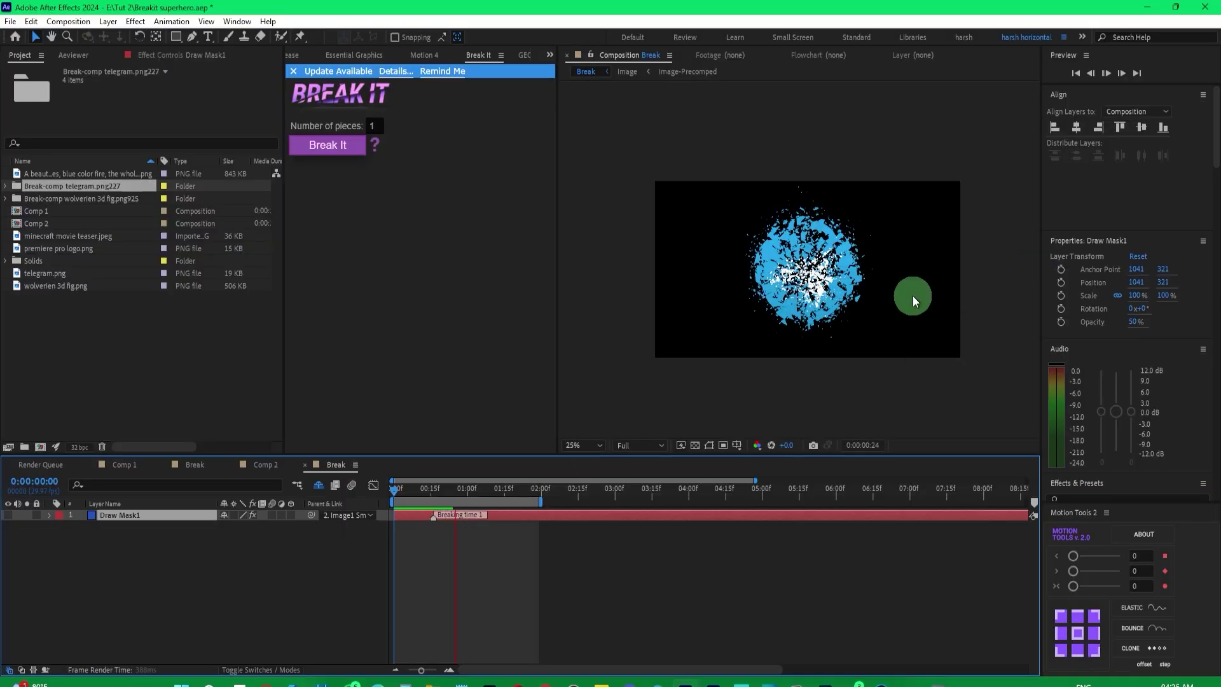
{"action": "key", "text": "space"}
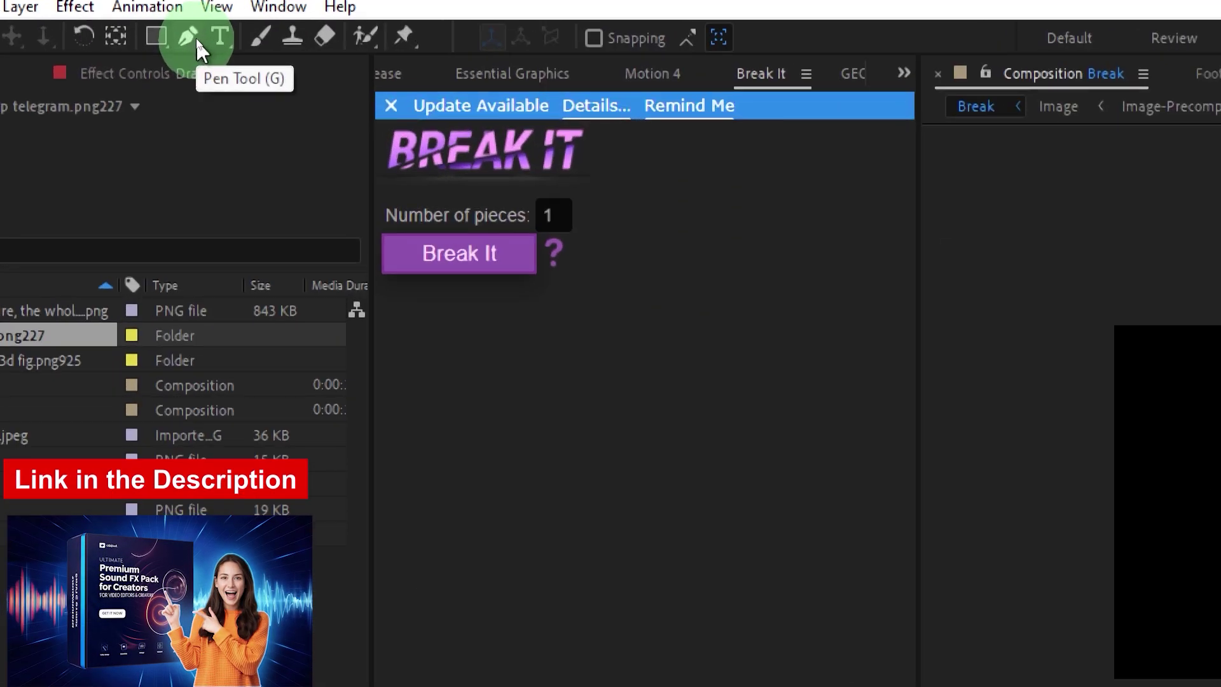
Draw a closed jagged Pen tool mask on Draw Mask1 around the upper-right part of the Telegram logo
{"action": "left_click", "coordinate": [192, 36]}
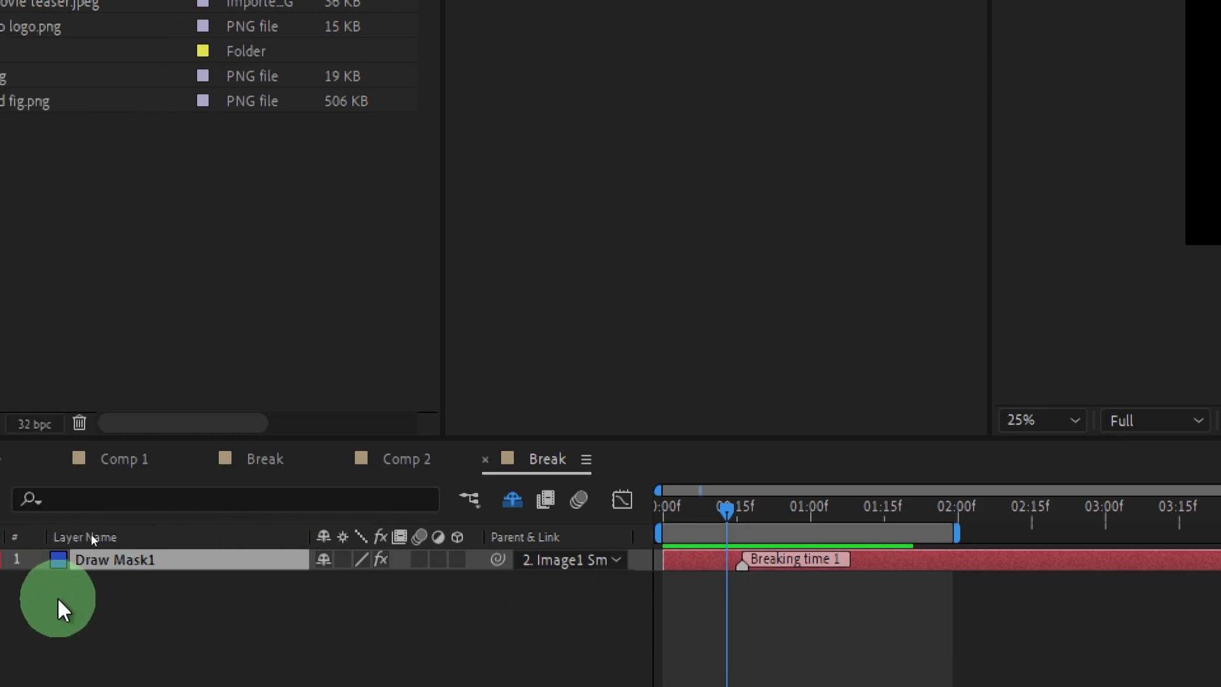
{"action": "left_click", "coordinate": [381, 211]}
{"action": "left_click", "coordinate": [376, 249]}
{"action": "left_click", "coordinate": [377, 272]}
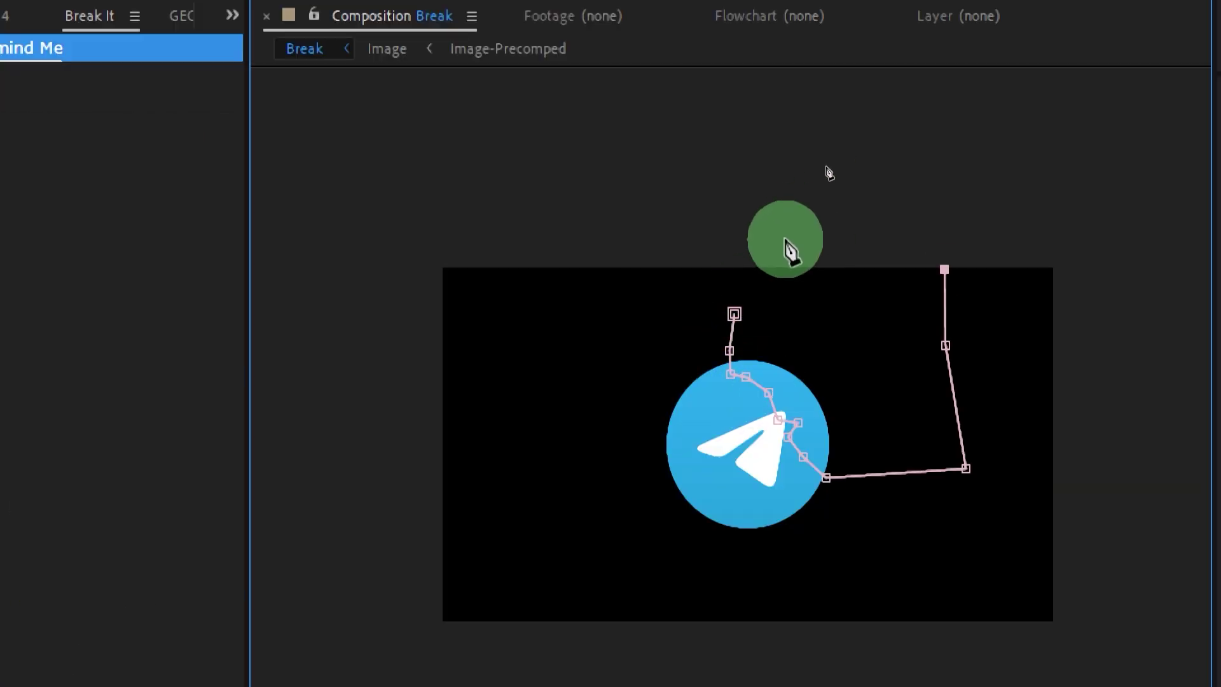
{"action": "left_click", "coordinate": [782, 239]}
{"action": "left_click", "coordinate": [735, 314]}
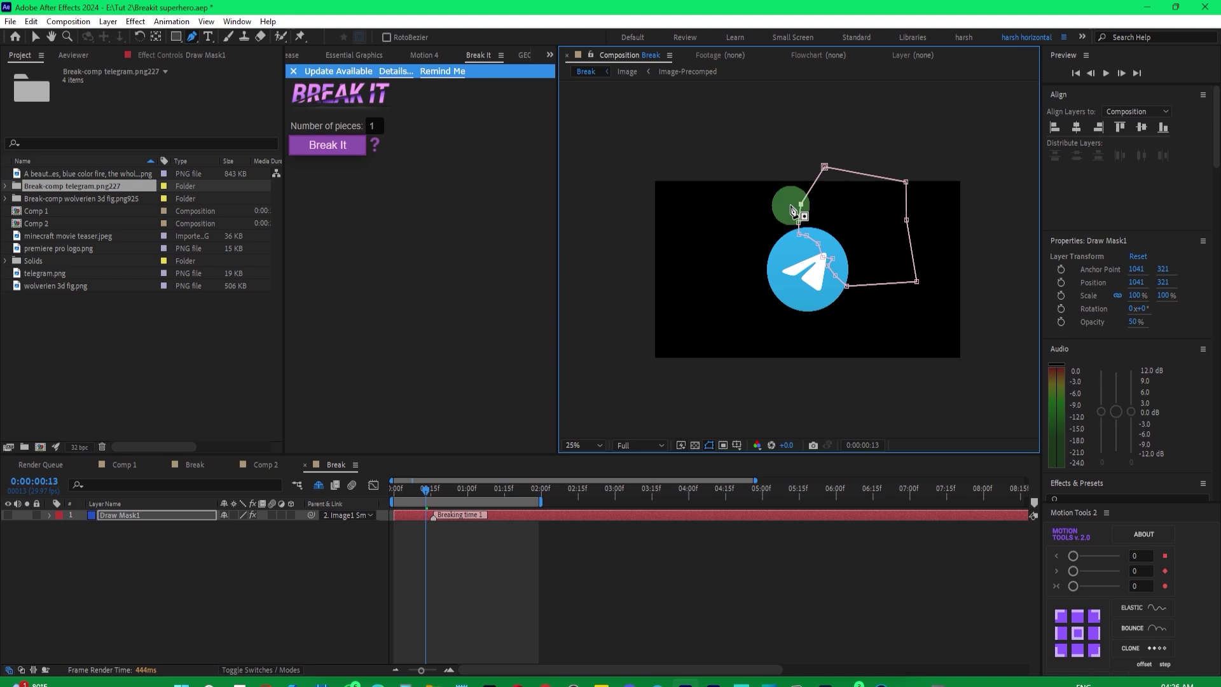
Preview the partial break of the Telegram logo from near the start of the timeline
{"action": "left_click", "coordinate": [480, 583]}
{"action": "left_click", "coordinate": [414, 491]}
{"action": "key", "text": "space"}
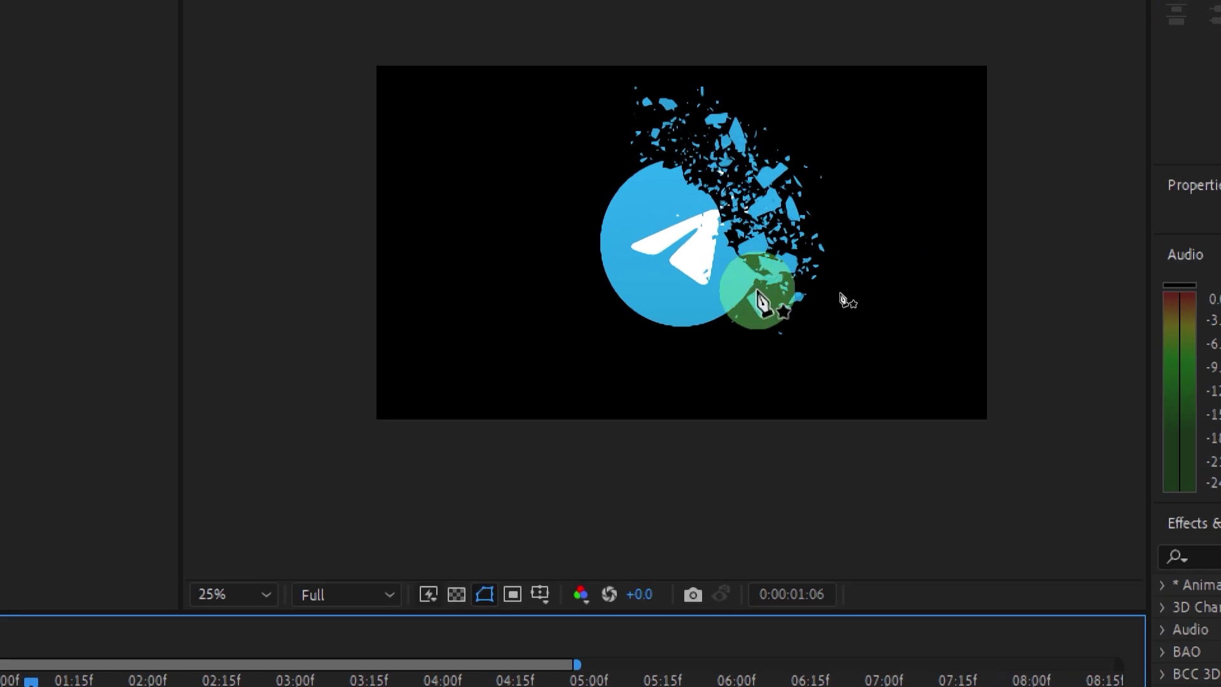
{"action": "left_click_drag", "start_coordinate": [605, 156], "coordinate": [636, 206]}
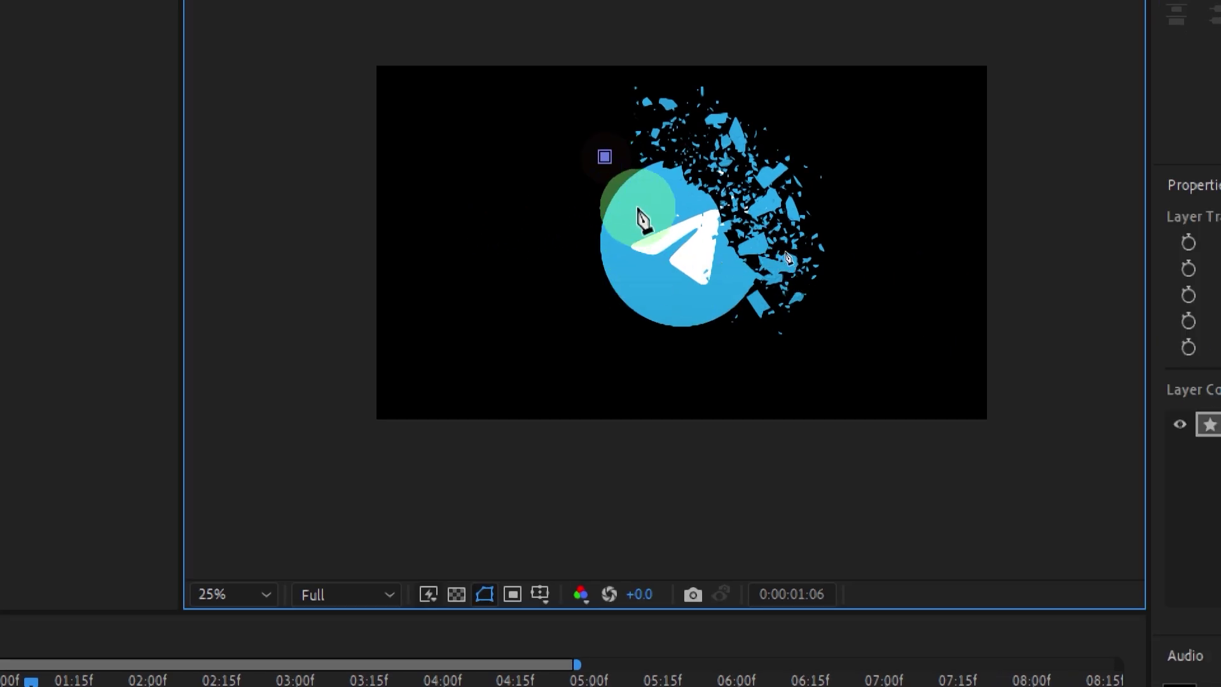
{"action": "left_click", "coordinate": [640, 329]}
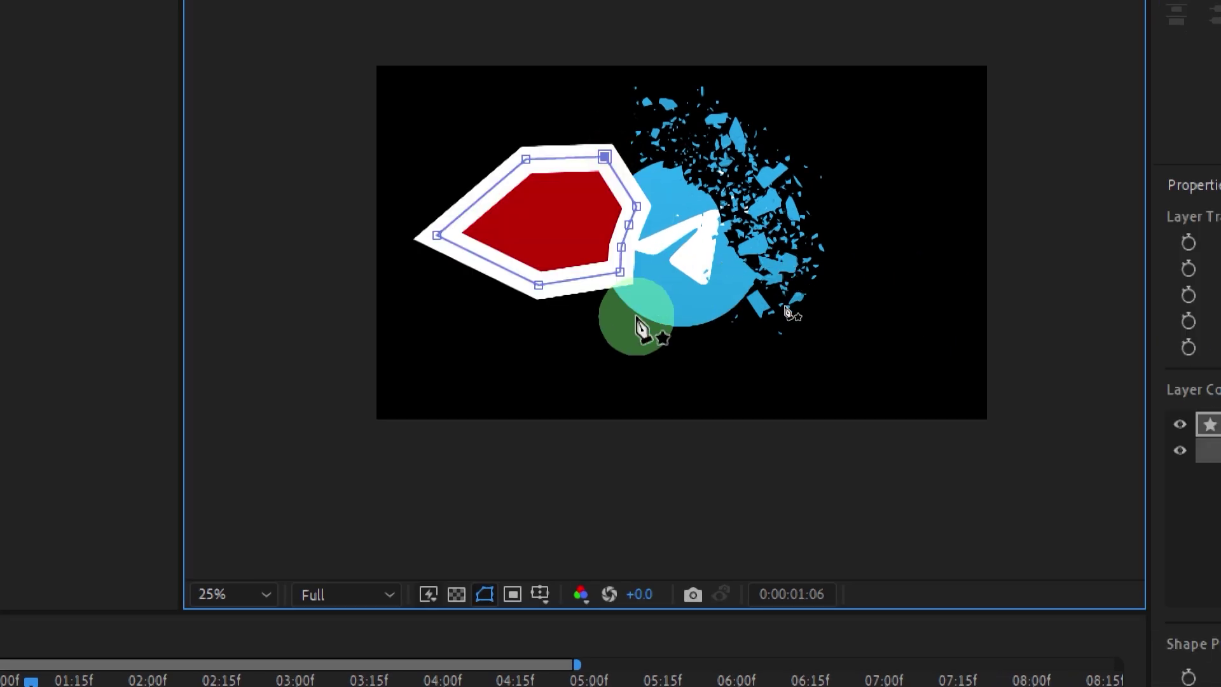
{"action": "key", "text": "ctrl+z"}
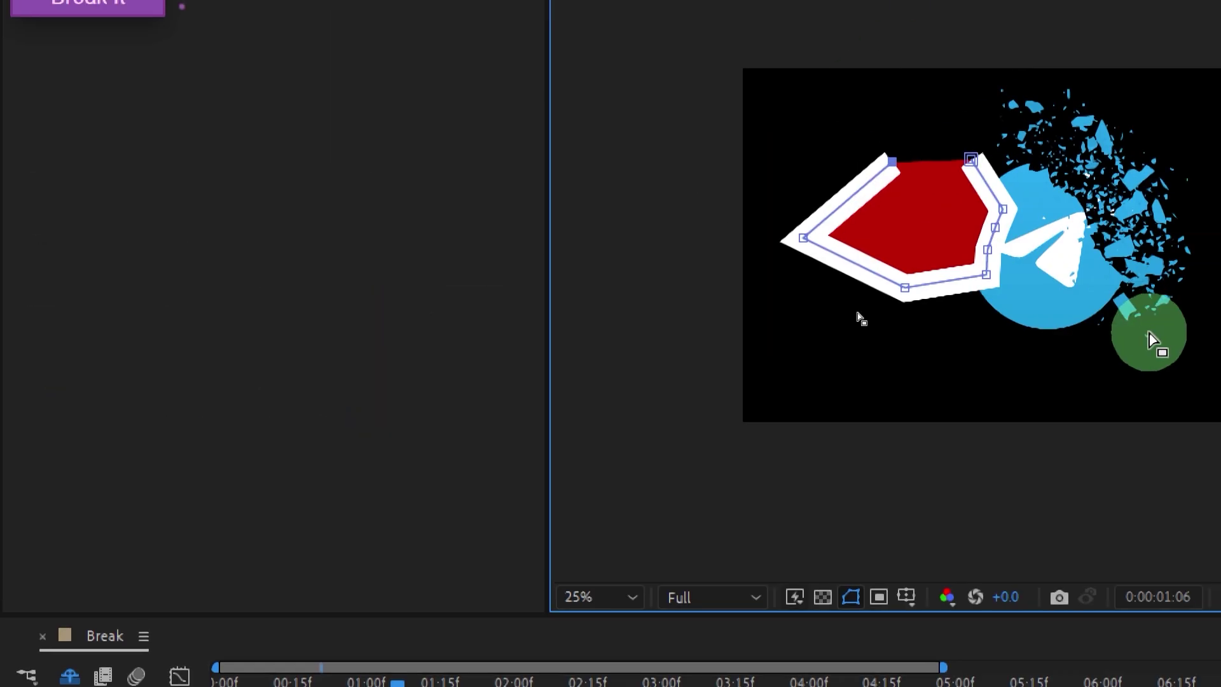
{"action": "key", "text": "ctrl+z"}
{"action": "key", "text": "ctrl+z"}
{"action": "key", "text": "ctrl+z"}
{"action": "key", "text": "ctrl+z"}
{"action": "key", "text": "ctrl+z"}
{"action": "key", "text": "ctrl+z"}
{"action": "key", "text": "ctrl+z"}
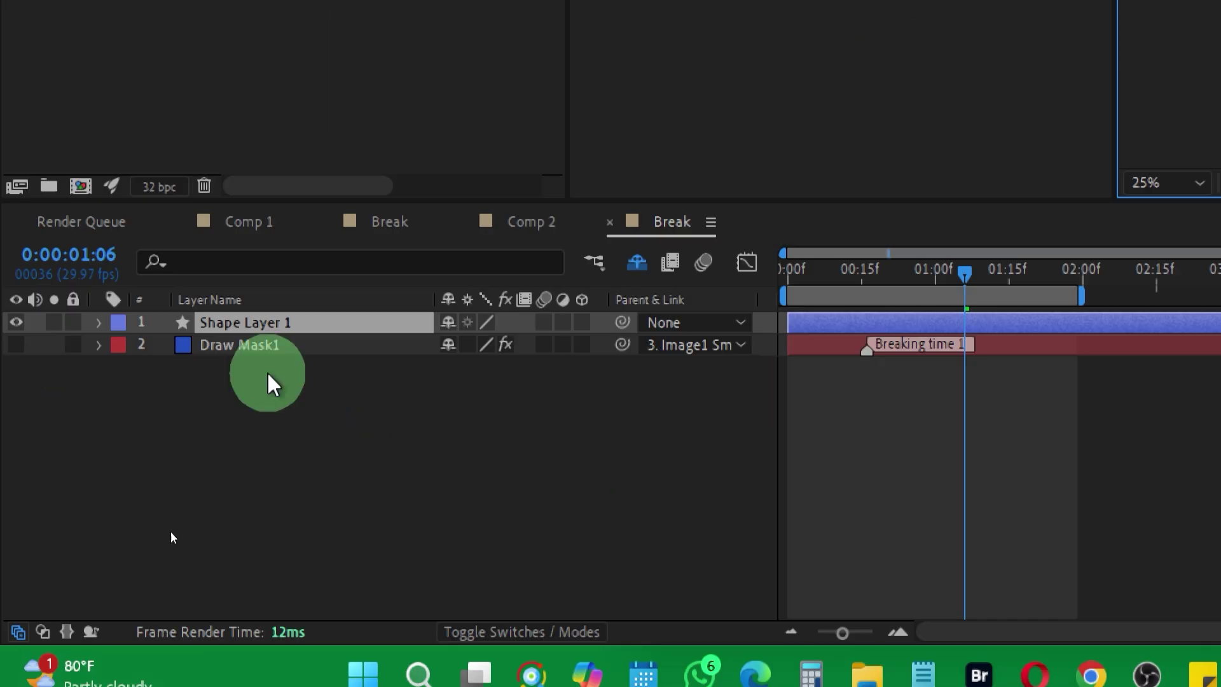
{"action": "key", "text": "ctrl+z"}
Draw a second closed Pen tool mask on the Draw Mask1 layer around the logo's left part and preview both breaks
{"action": "left_click", "coordinate": [229, 324]}
{"action": "left_click", "coordinate": [916, 171]}
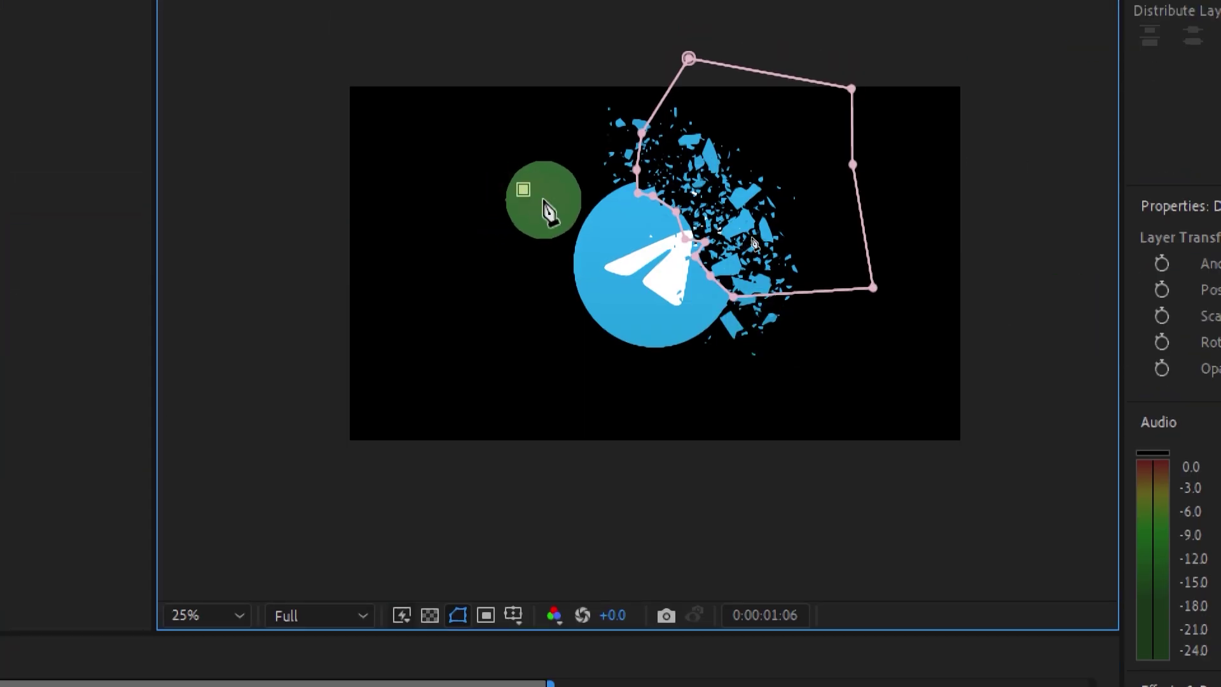
{"action": "left_click", "coordinate": [544, 200]}
{"action": "left_click", "coordinate": [580, 226]}
{"action": "left_click", "coordinate": [592, 251]}
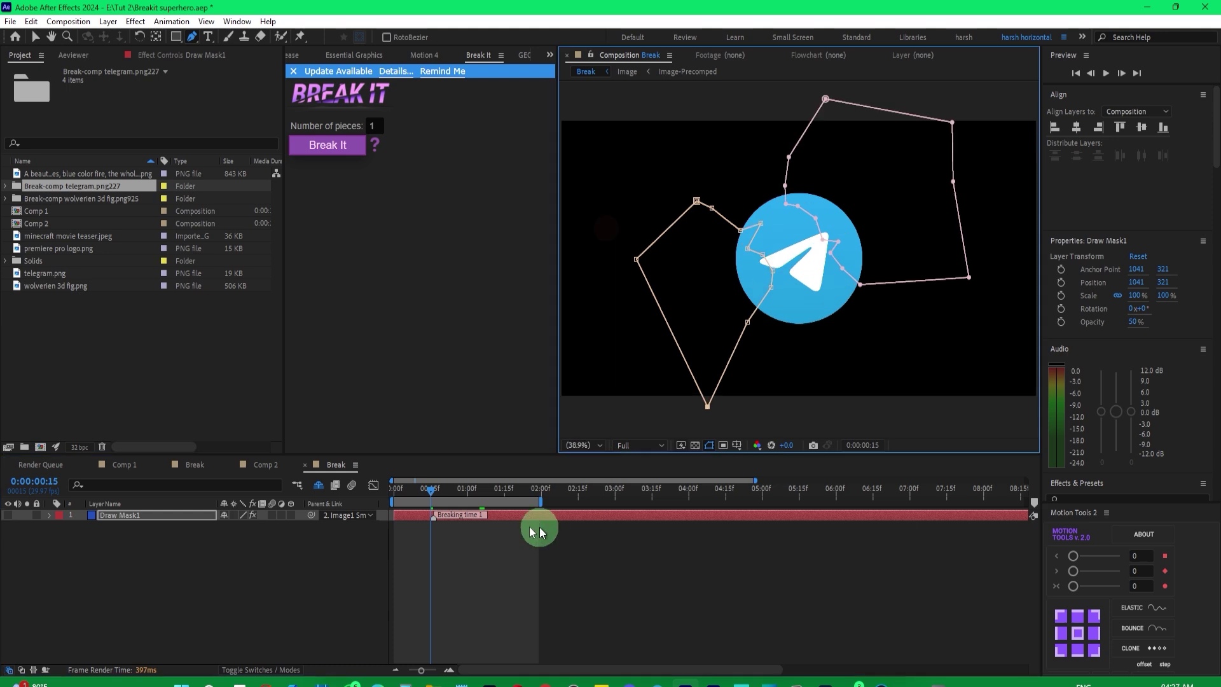
{"action": "key", "text": "space"}
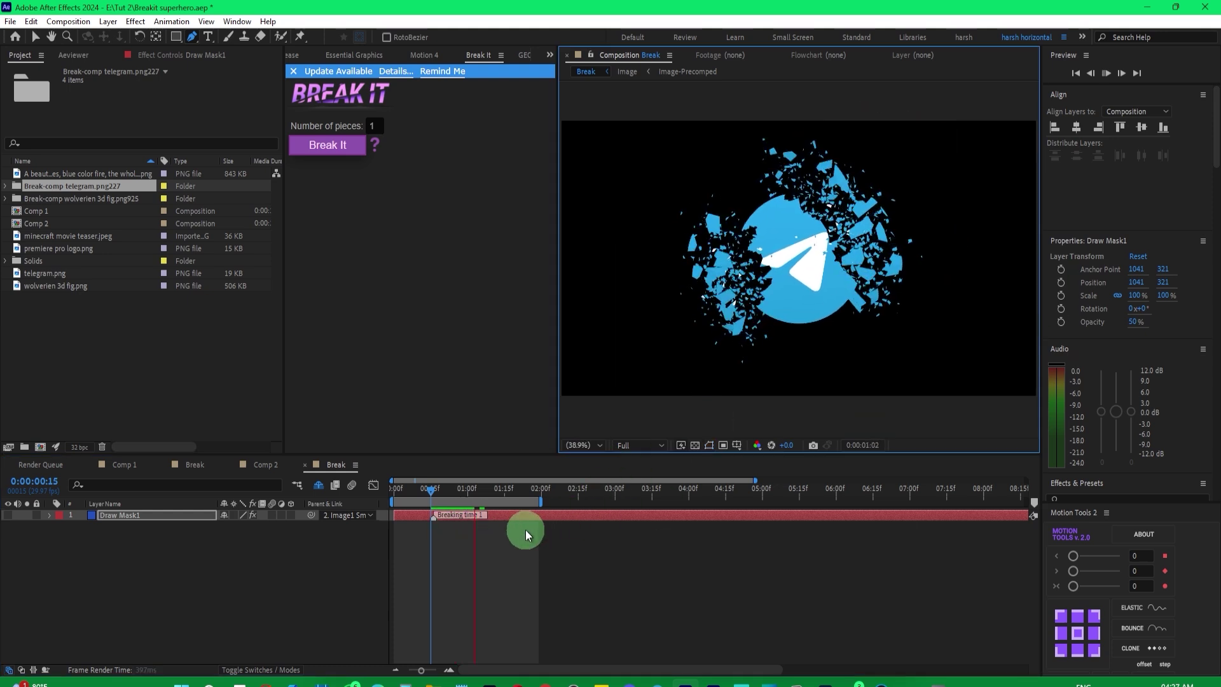
{"action": "key", "text": "space"}
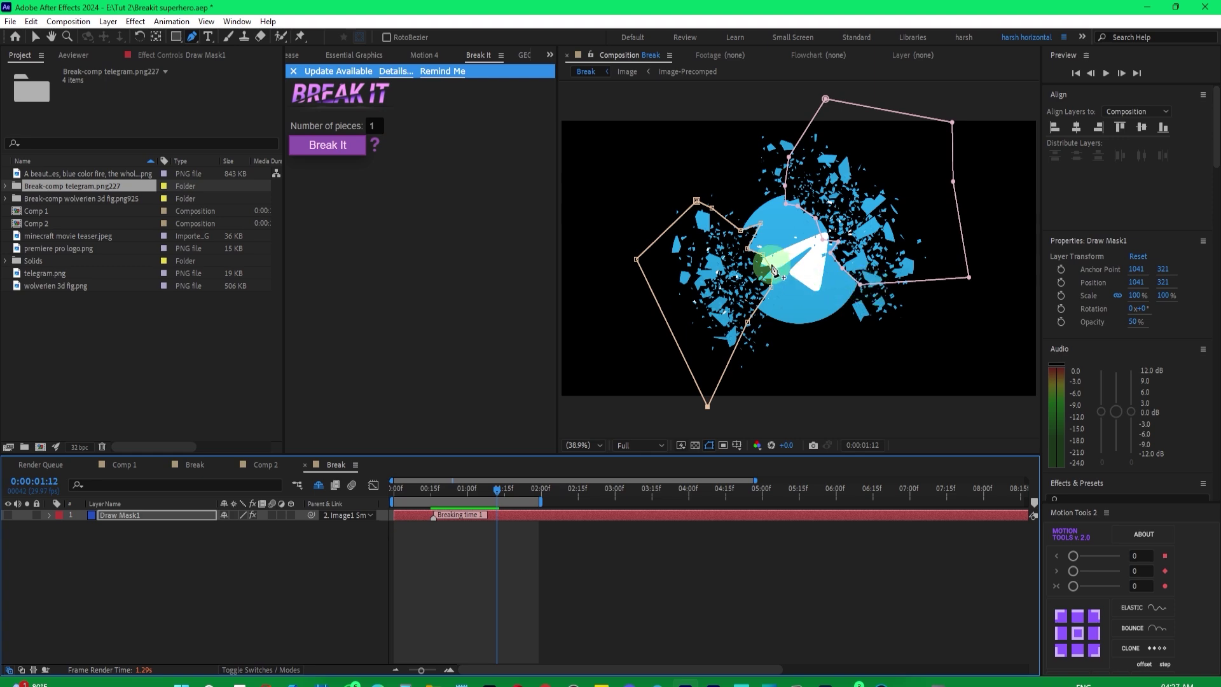
In Comp 2, delete the Image-Precomped layer and replace telegram.png with premiere pro logo.png from the project
{"action": "left_click", "coordinate": [266, 464]}
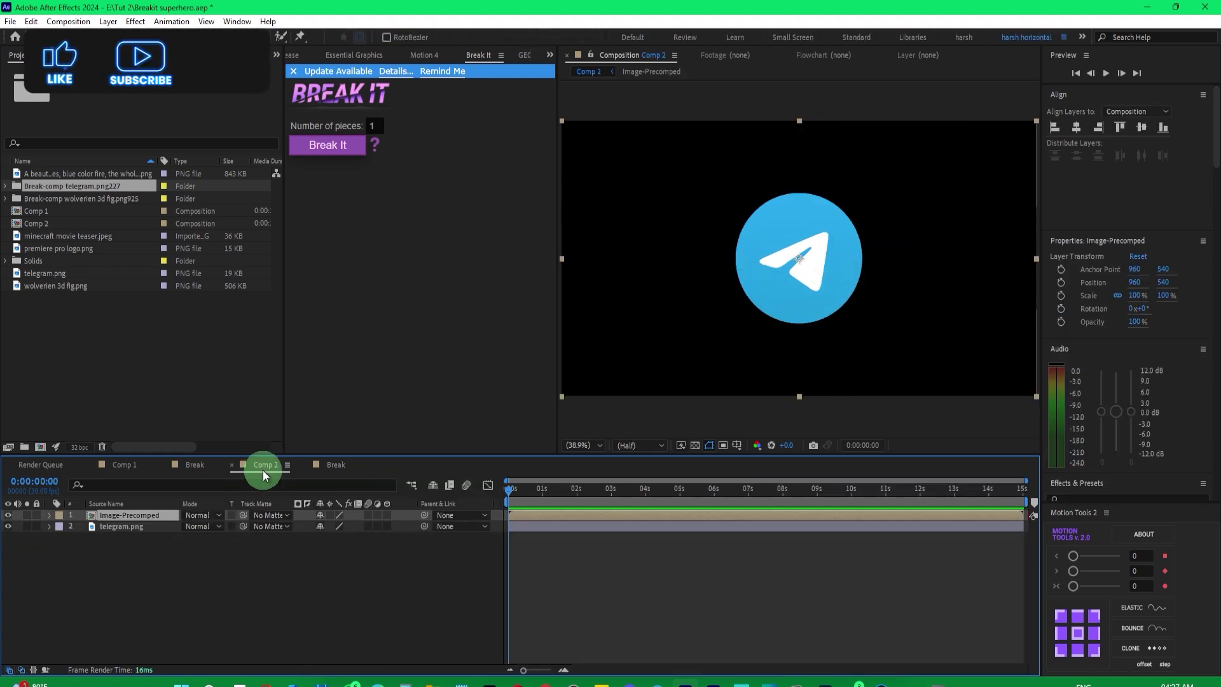
{"action": "left_click", "coordinate": [129, 516]}
{"action": "key", "text": "Delete"}
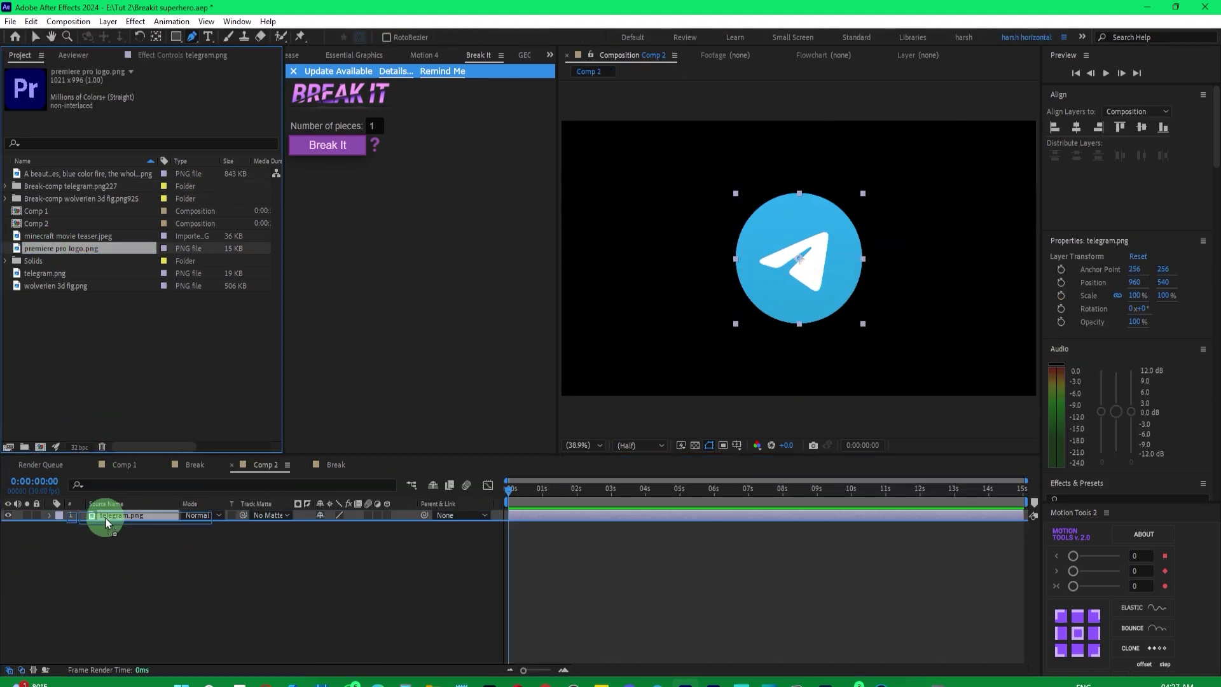
{"action": "left_click_drag", "start_coordinate": [44, 248], "coordinate": [128, 526]}
{"action": "key", "text": "Delete"}
Scale the Premiere Pro logo layer down uniformly to slightly over half the composition's height
{"action": "left_click", "coordinate": [127, 516]}
{"action": "left_click_drag", "start_coordinate": [1137, 296], "coordinate": [1112, 295]}
{"action": "left_click", "coordinate": [223, 570]}
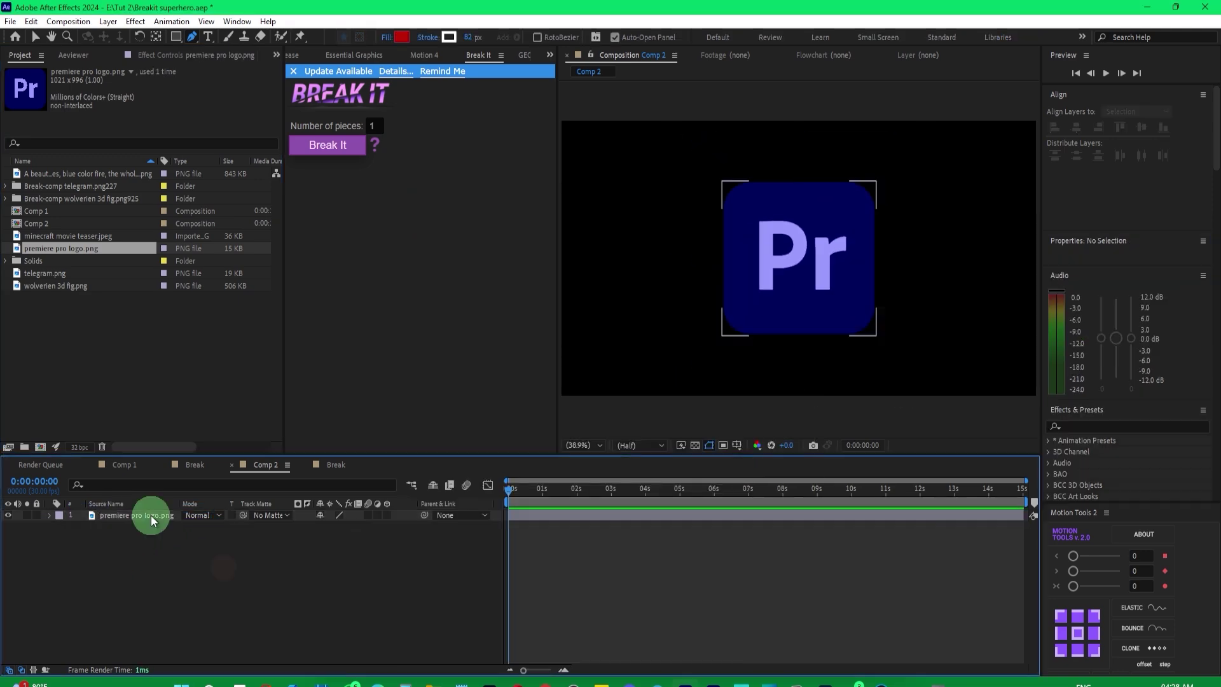
Set the number of pieces to 3 and apply Break It to the premiere pro logo.png layer
{"action": "left_click", "coordinate": [153, 516]}
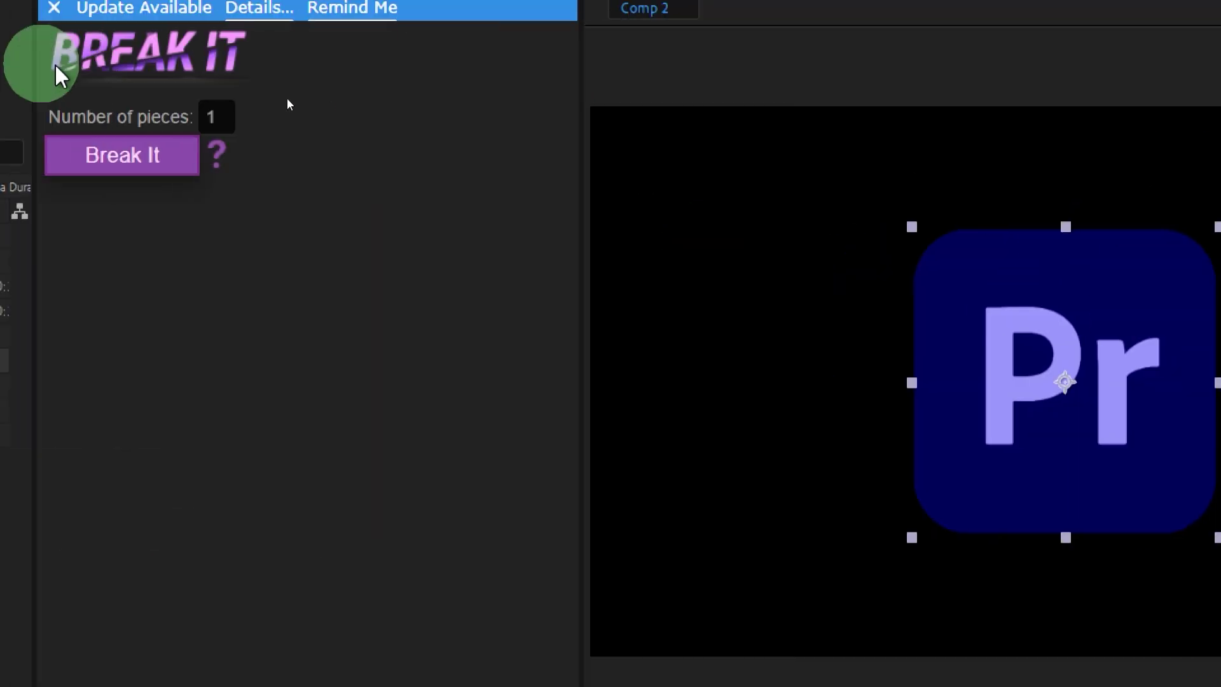
{"action": "left_click_drag", "start_coordinate": [377, 125], "coordinate": [367, 131]}
{"action": "type", "text": "3"}
{"action": "left_click", "coordinate": [213, 154]}
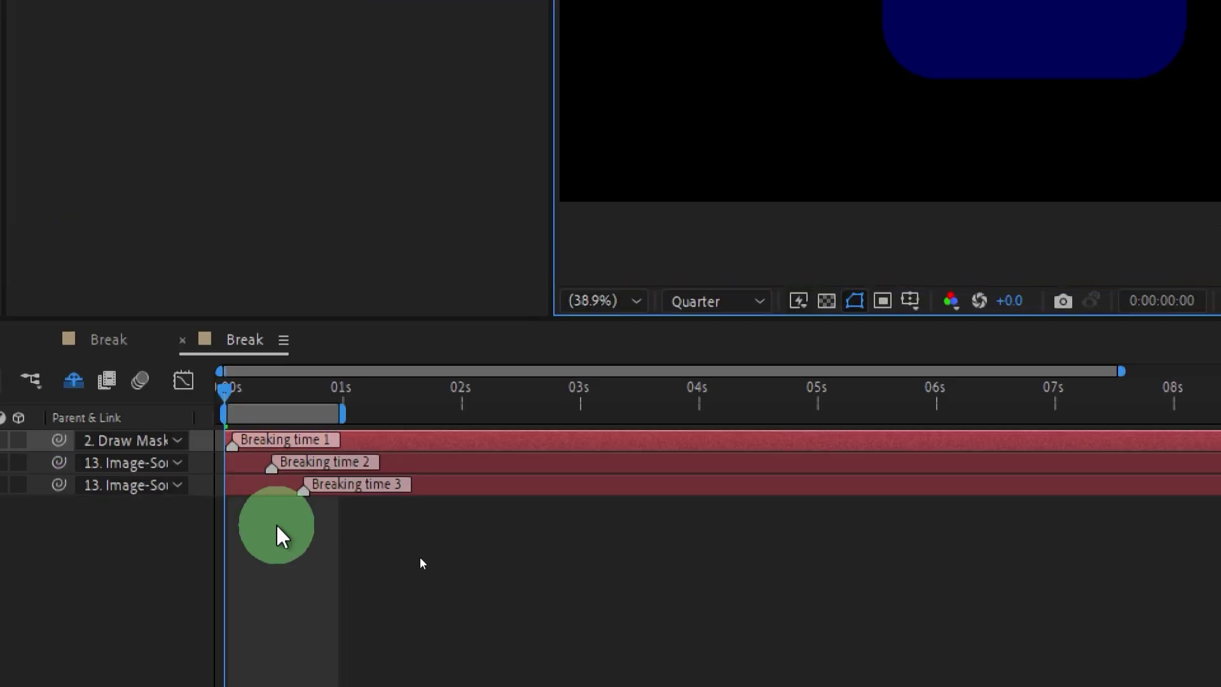
Preview the Premiere Pro logo's default break and return the playhead to the start of the composition
{"action": "key", "text": "space"}
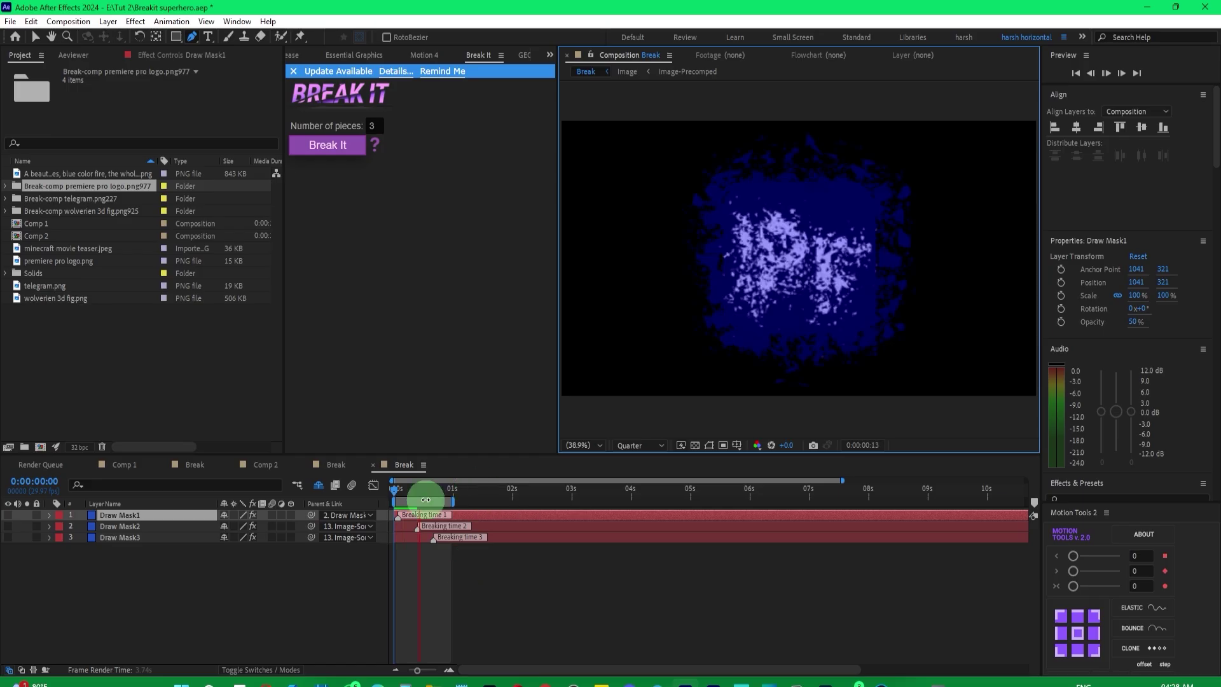
{"action": "key", "text": "space"}
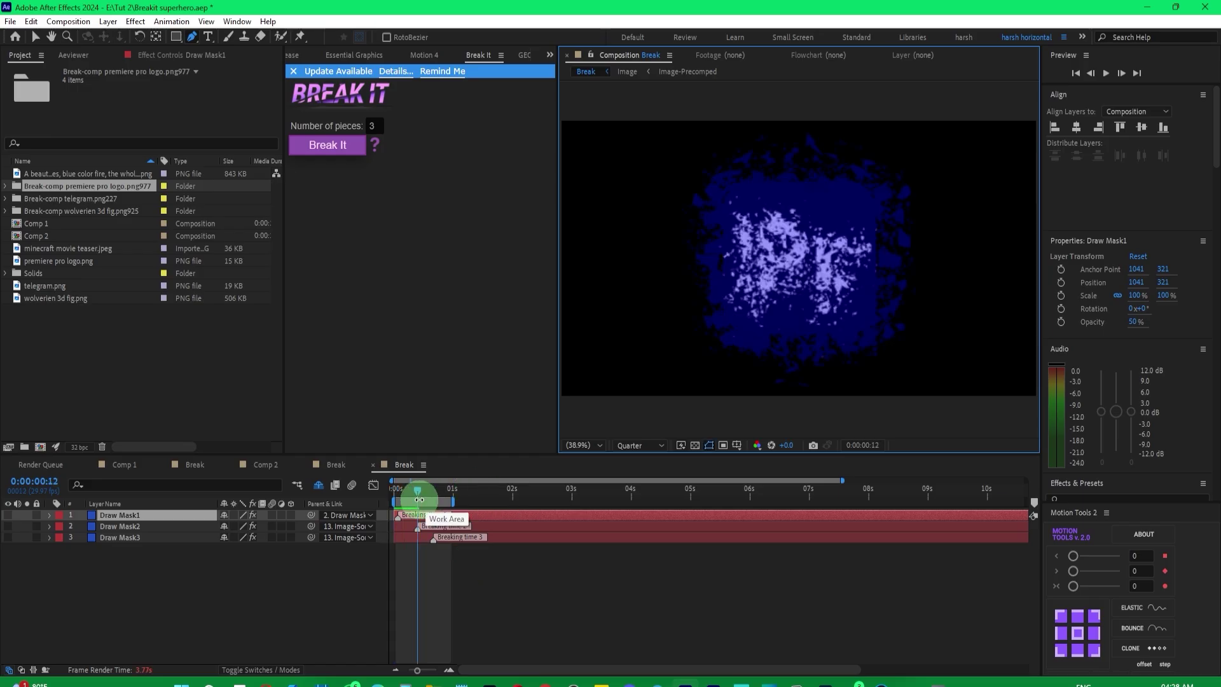
{"action": "left_click_drag", "start_coordinate": [416, 494], "coordinate": [384, 494]}
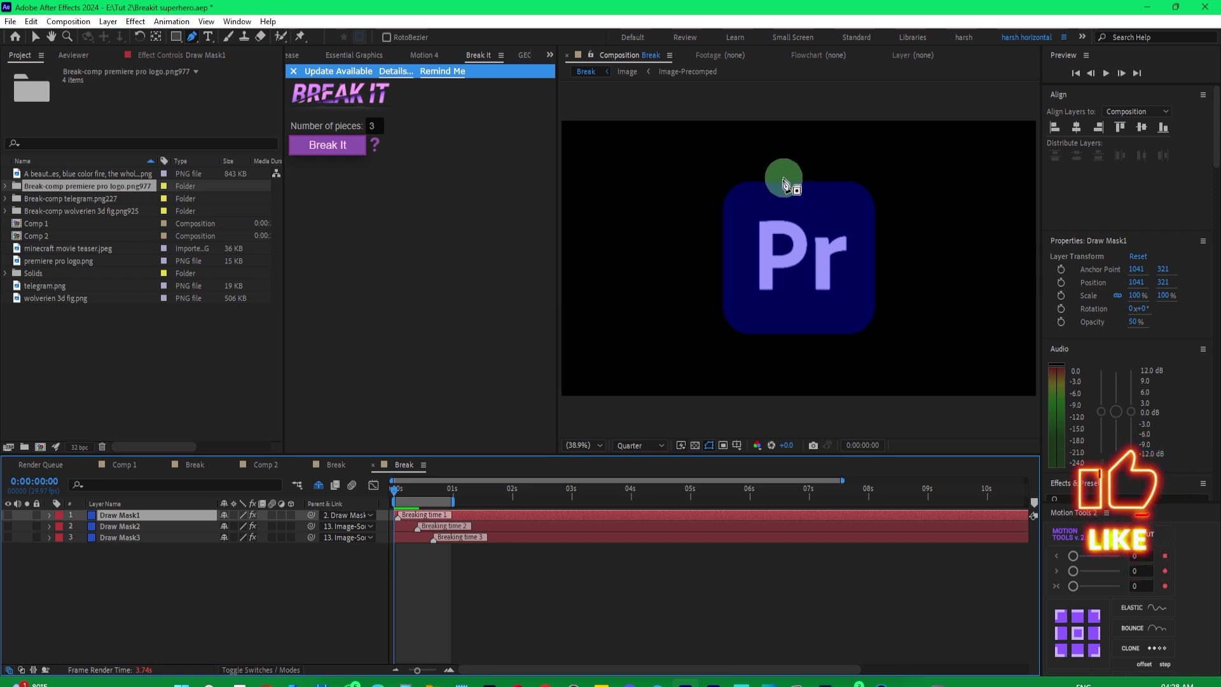
Draw a closed mask around the logo's upper-right area on Draw Mask1 and an elliptical mask over its lower-left area on Draw Mask2
{"action": "left_click_drag", "start_coordinate": [803, 163], "coordinate": [845, 252]}
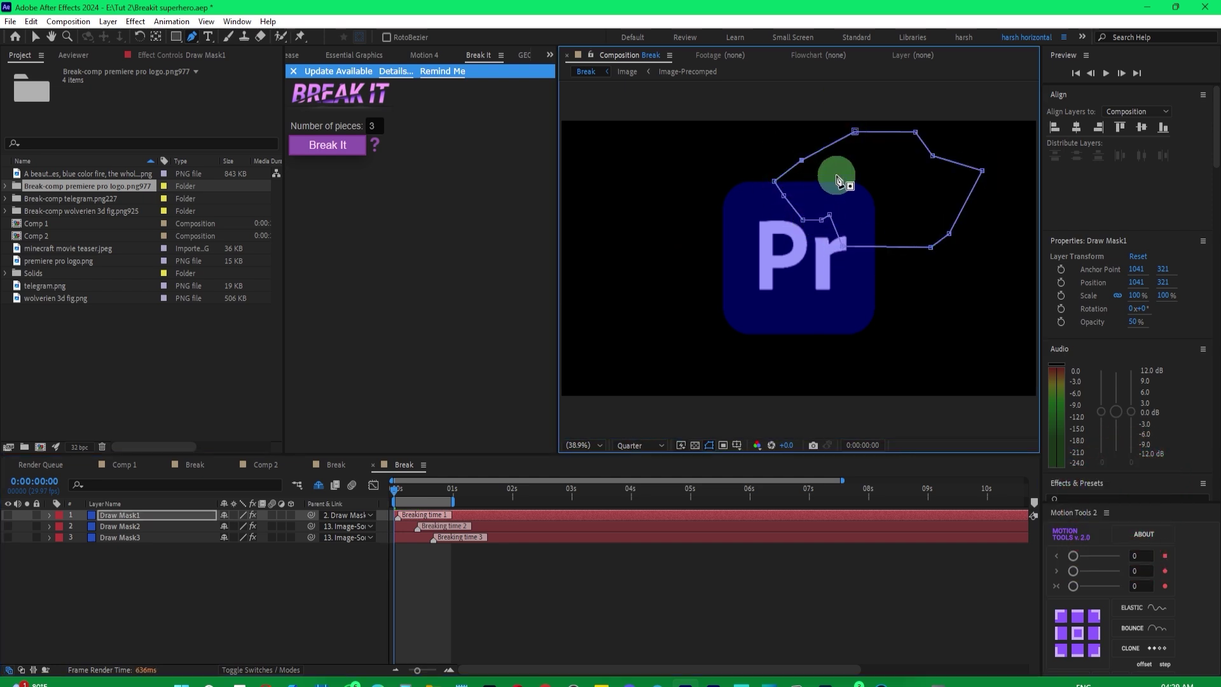
{"action": "left_click", "coordinate": [139, 528]}
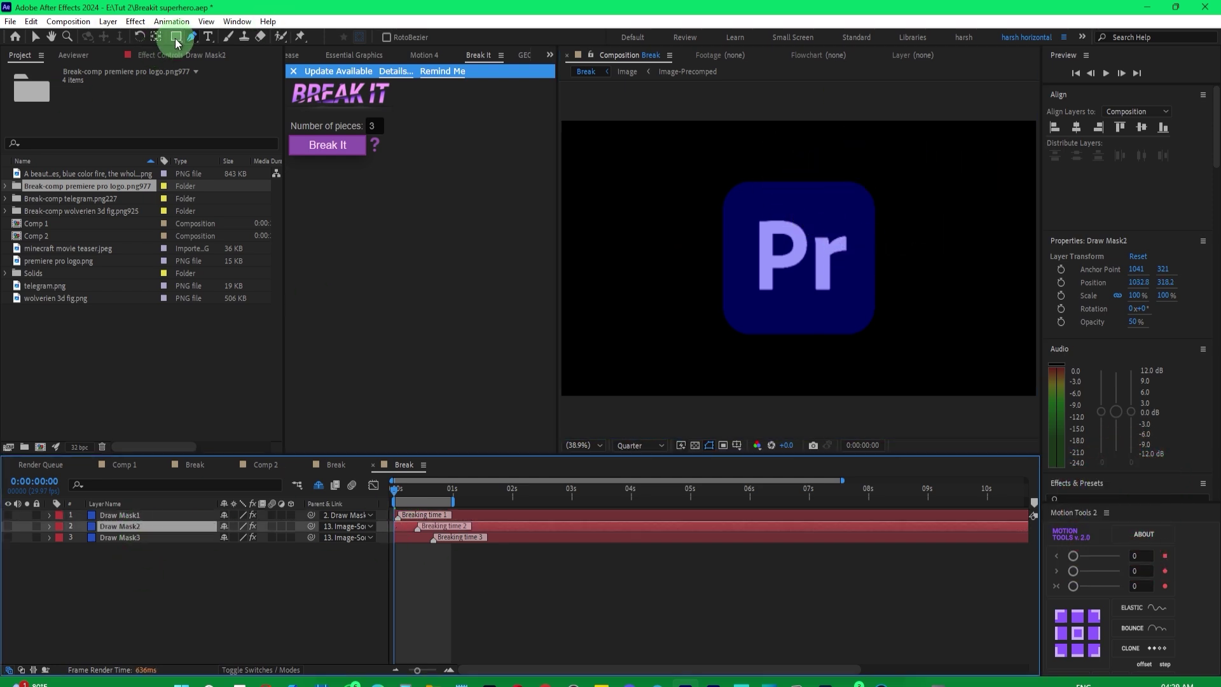
{"action": "left_click_drag", "start_coordinate": [176, 42], "coordinate": [211, 66]}
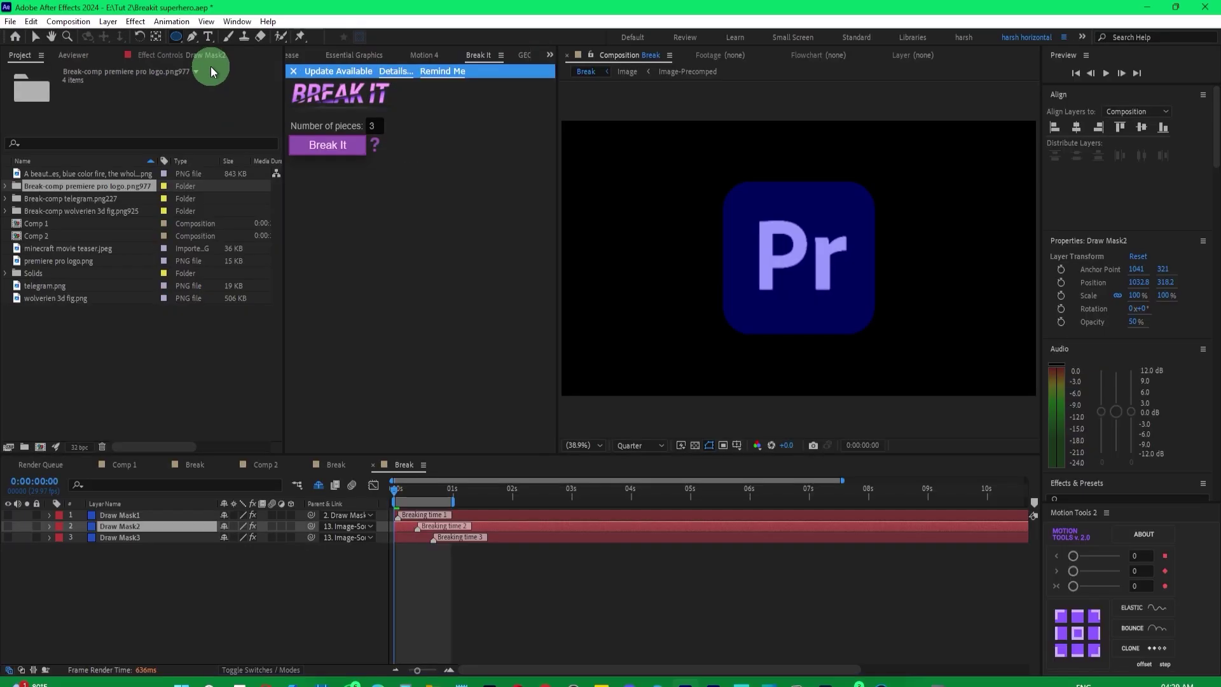
{"action": "left_click_drag", "start_coordinate": [667, 251], "coordinate": [785, 360]}
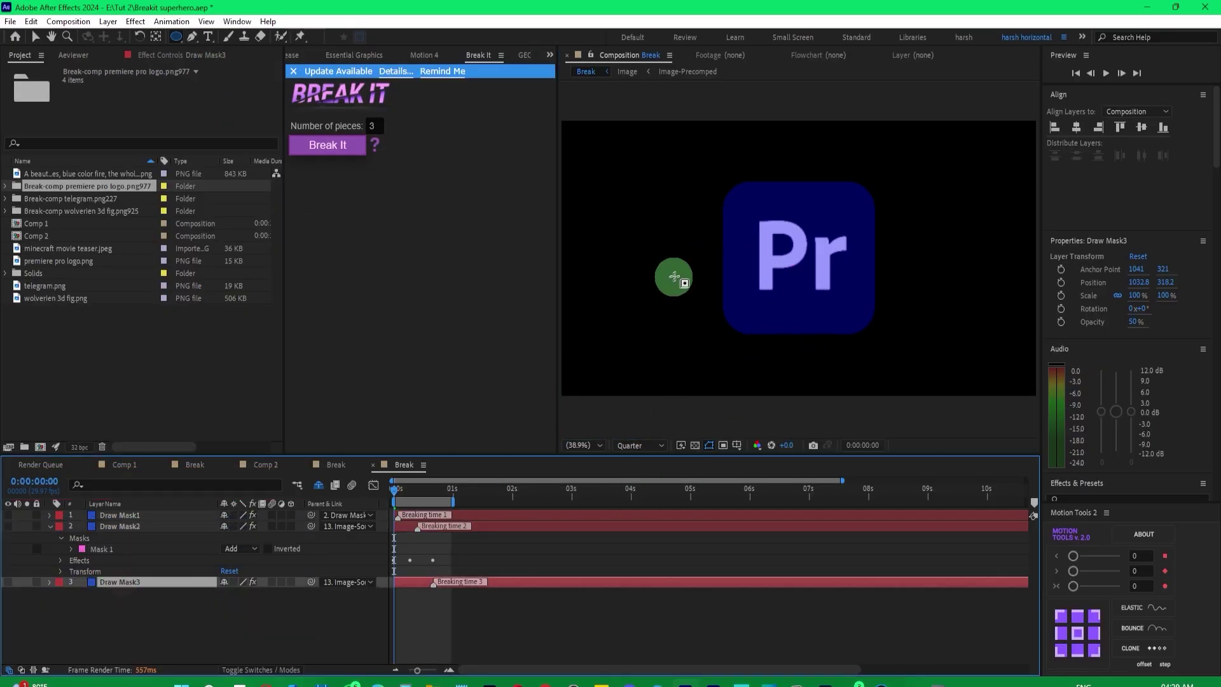
Draw an elliptical mask over the logo's lower-right corner on Draw Mask3 and preview the three breaks over a longer work area
{"action": "left_click_drag", "start_coordinate": [947, 261], "coordinate": [802, 385]}
{"action": "key", "text": "u"}
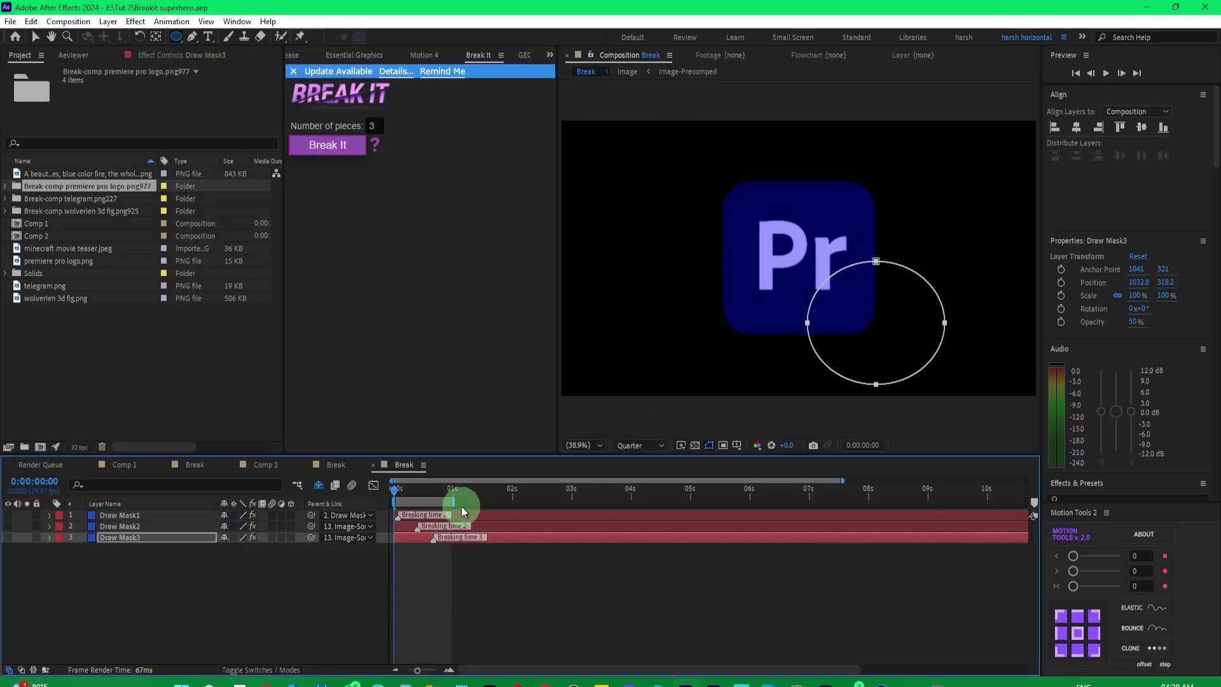
{"action": "left_click_drag", "start_coordinate": [453, 502], "coordinate": [492, 502]}
{"action": "key", "text": "space"}
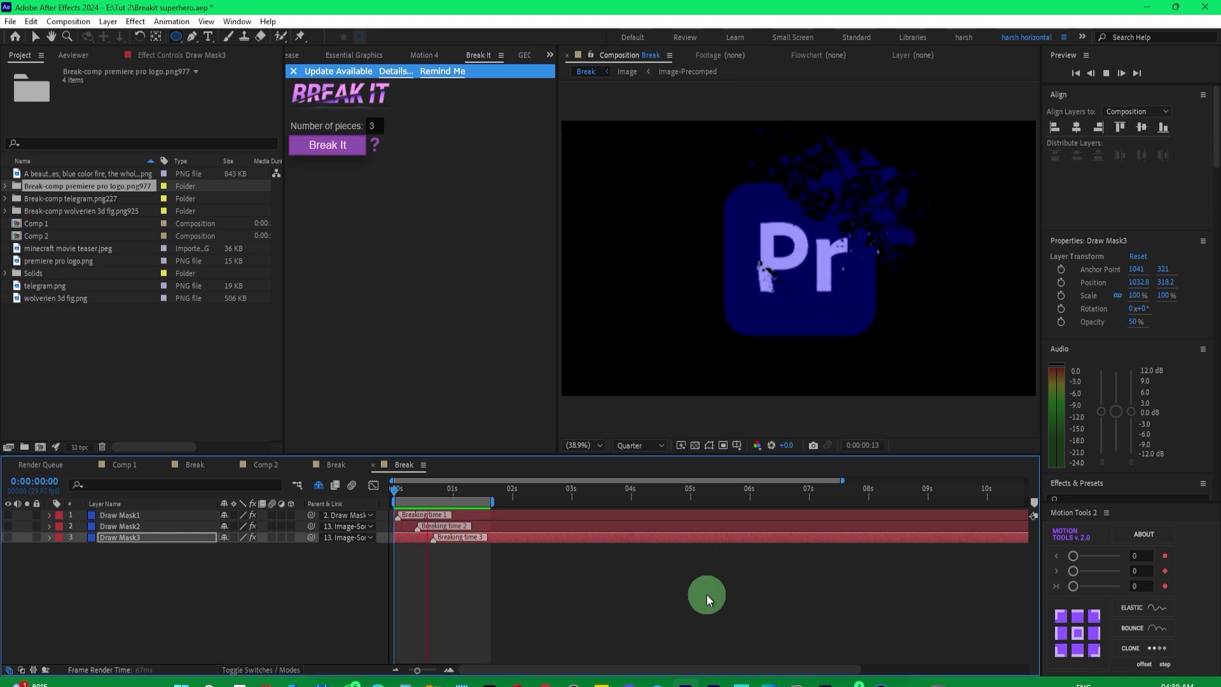
{"action": "mouse_move", "coordinate": [437, 490]}
{"action": "left_mouse_down"}
{"action": "mouse_move", "coordinate": [397, 490]}
{"action": "mouse_move", "coordinate": [457, 487]}
{"action": "left_mouse_up"}
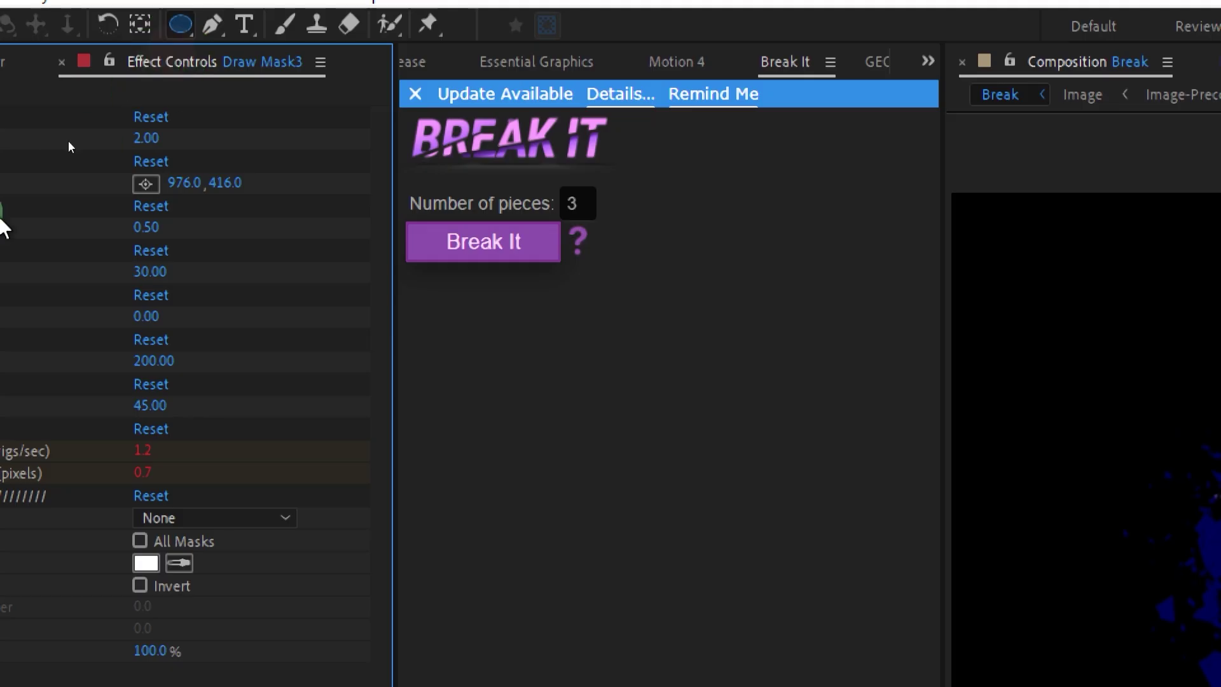
Move the Force point of Draw Mask3 to about 922, 766 near the logo's bottom edge and preview its break
{"action": "left_click", "coordinate": [50, 84]}
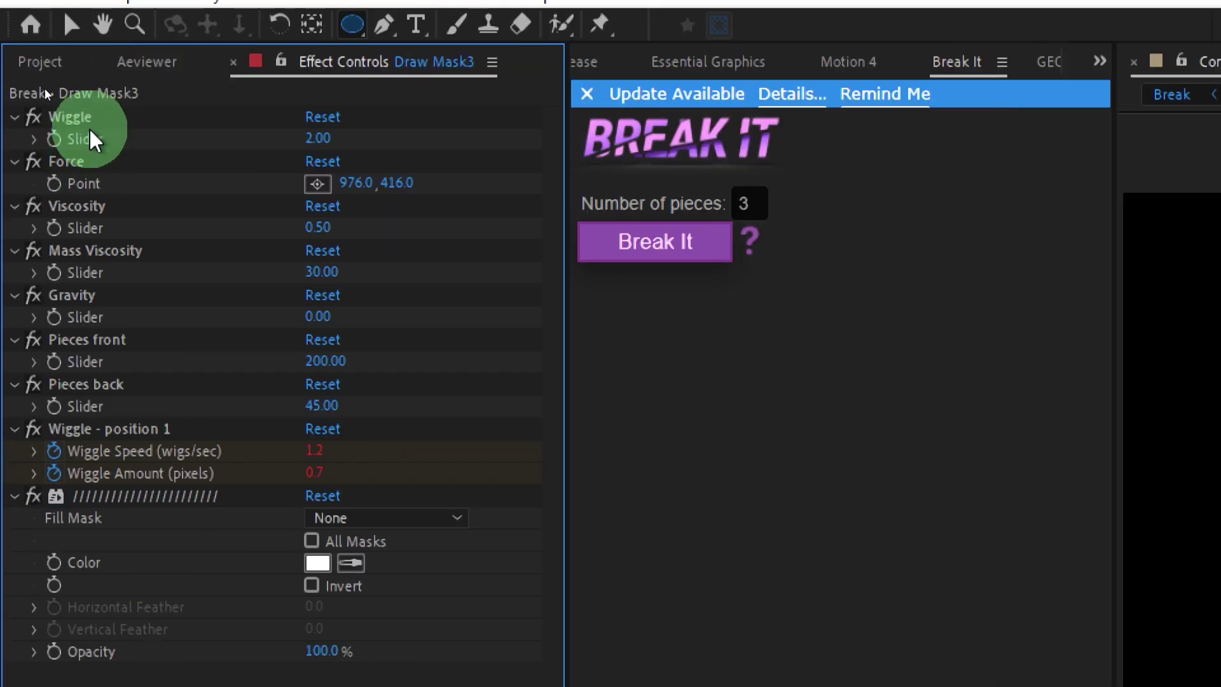
{"action": "left_click", "coordinate": [82, 170]}
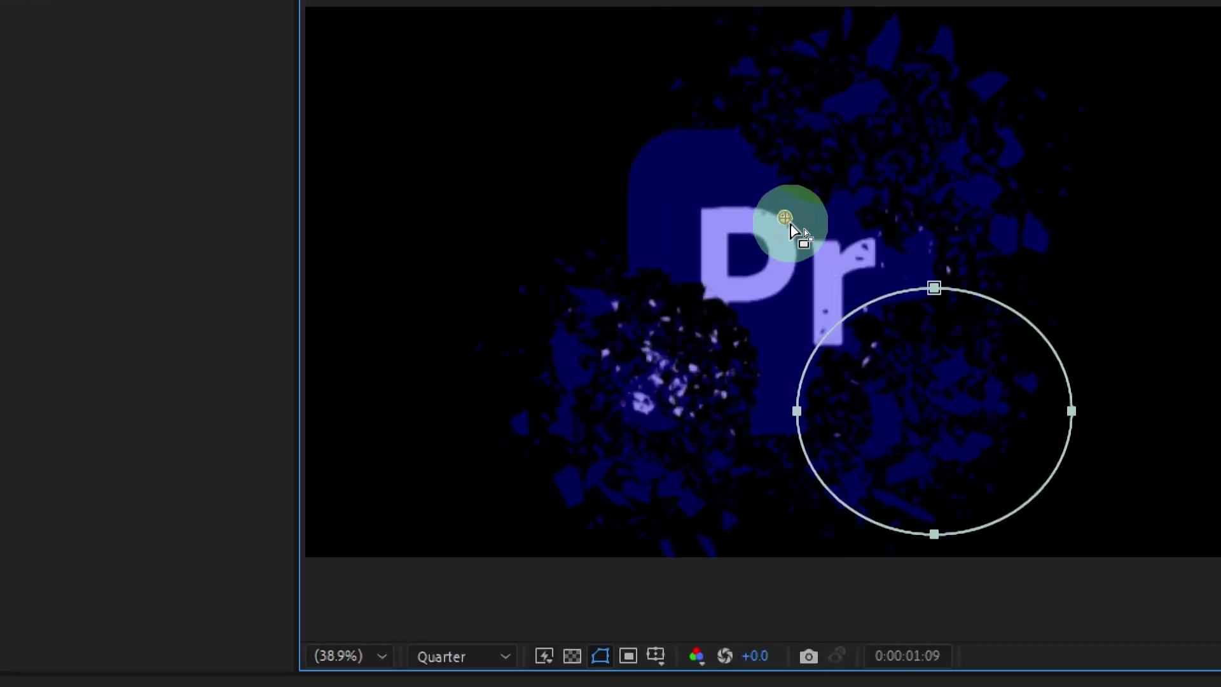
{"action": "left_click_drag", "start_coordinate": [791, 224], "coordinate": [762, 405]}
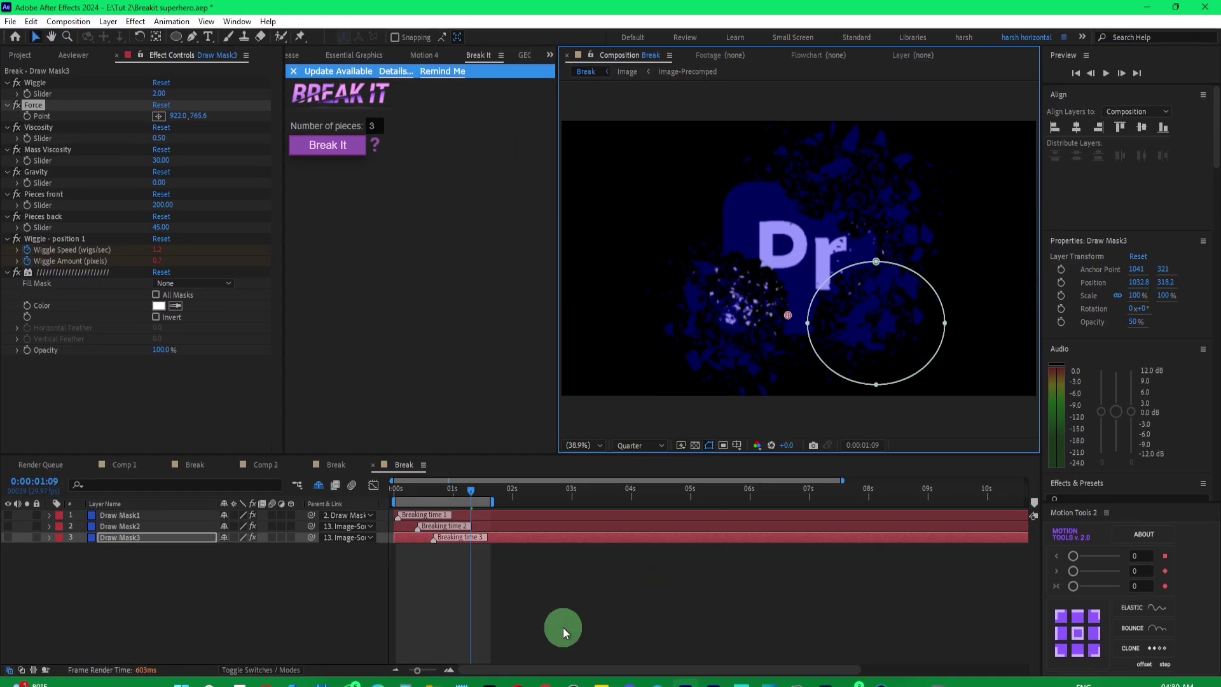
{"action": "left_click", "coordinate": [432, 490]}
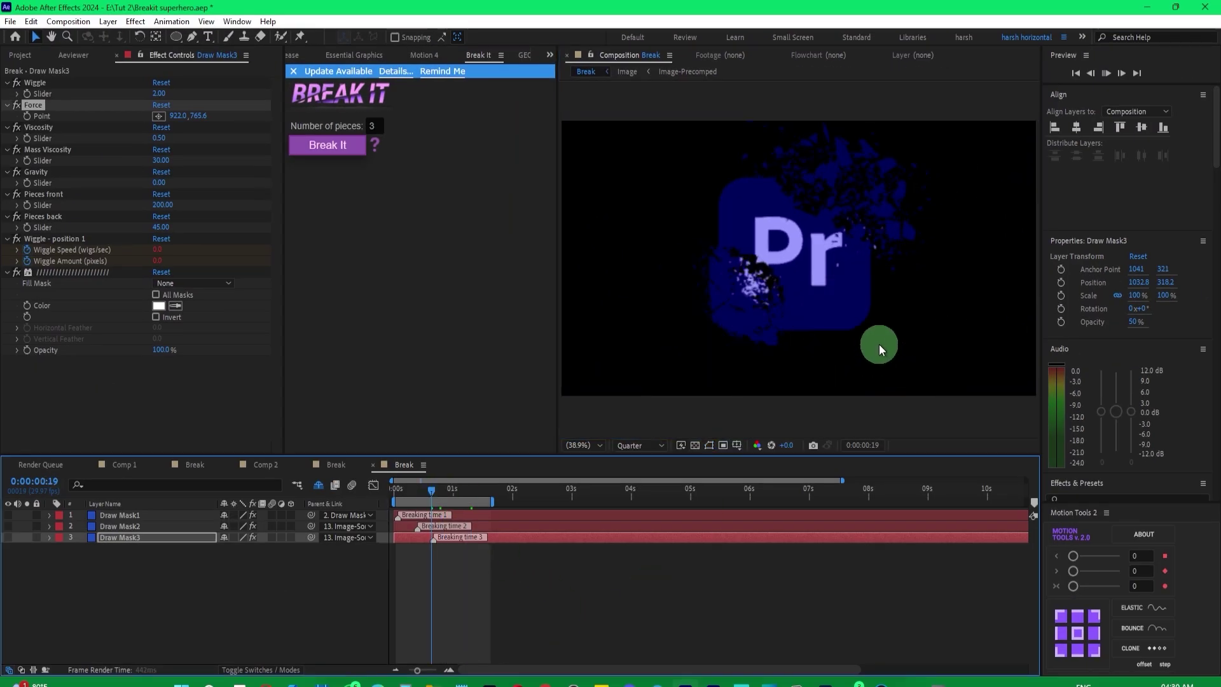
{"action": "key", "text": "space"}
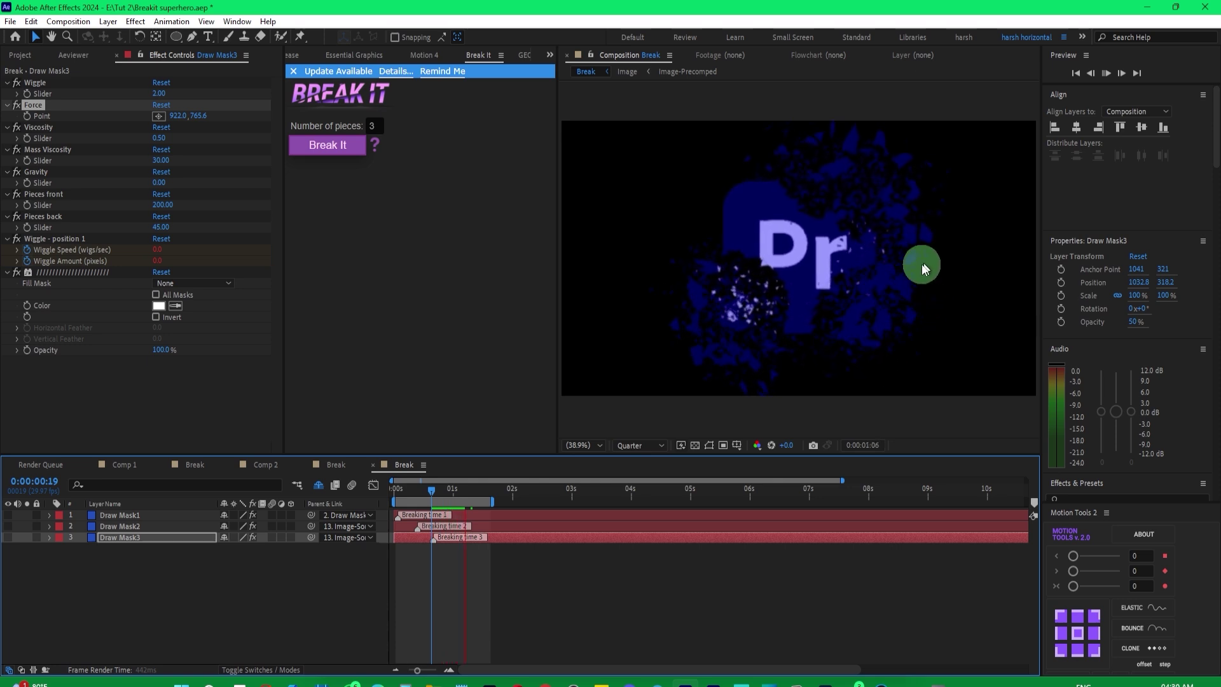
{"action": "key", "text": "space"}
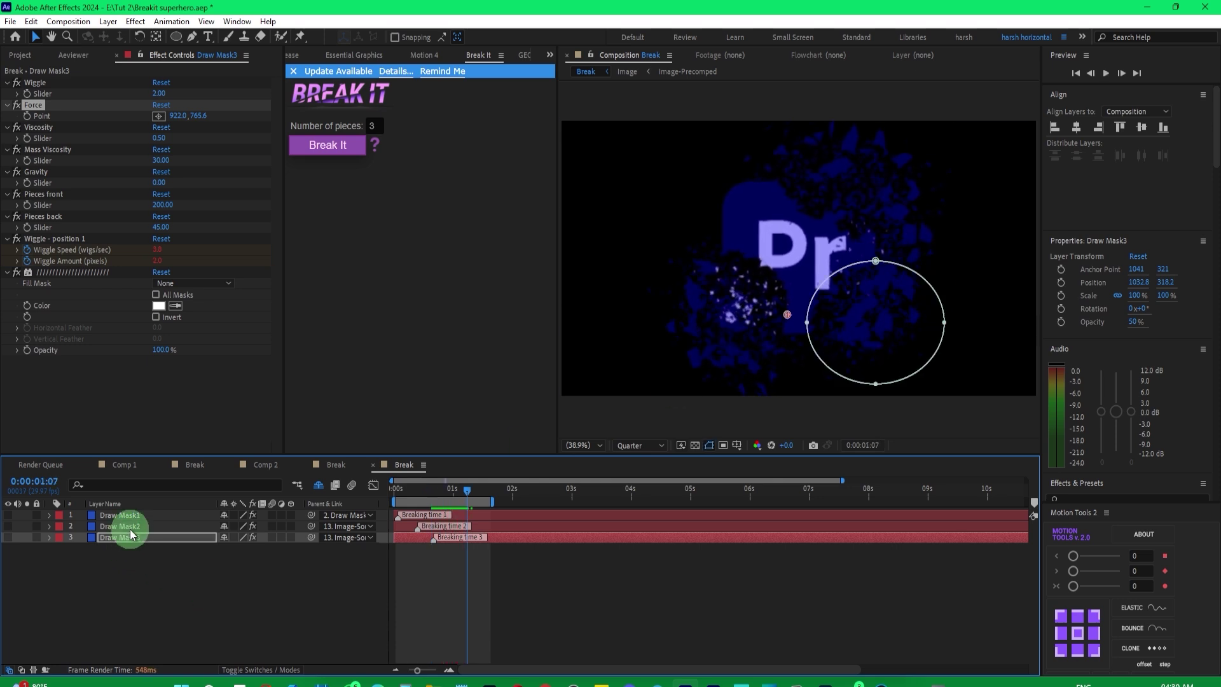
{"action": "left_click", "coordinate": [111, 526]}
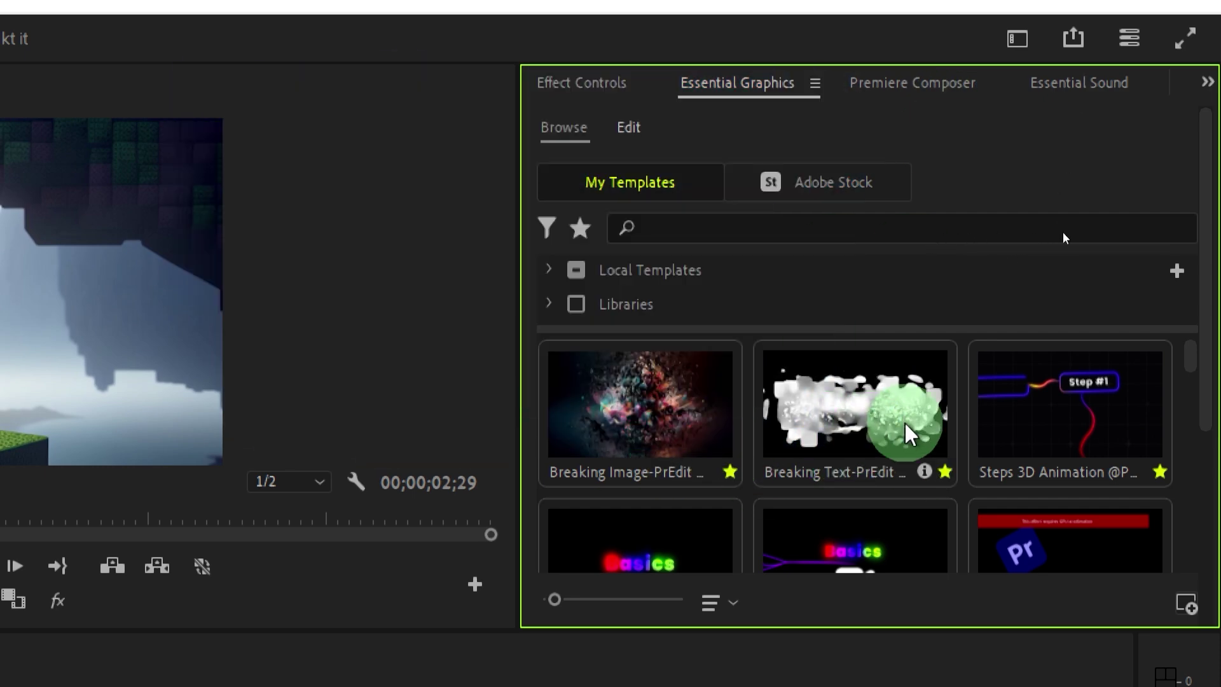
In Premiere Pro, place the Breaking Image template on V2 at the sequence start and replace its image with minecraft movie teaser.jpeg
{"action": "left_click_drag", "start_coordinate": [642, 405], "coordinate": [652, 483]}
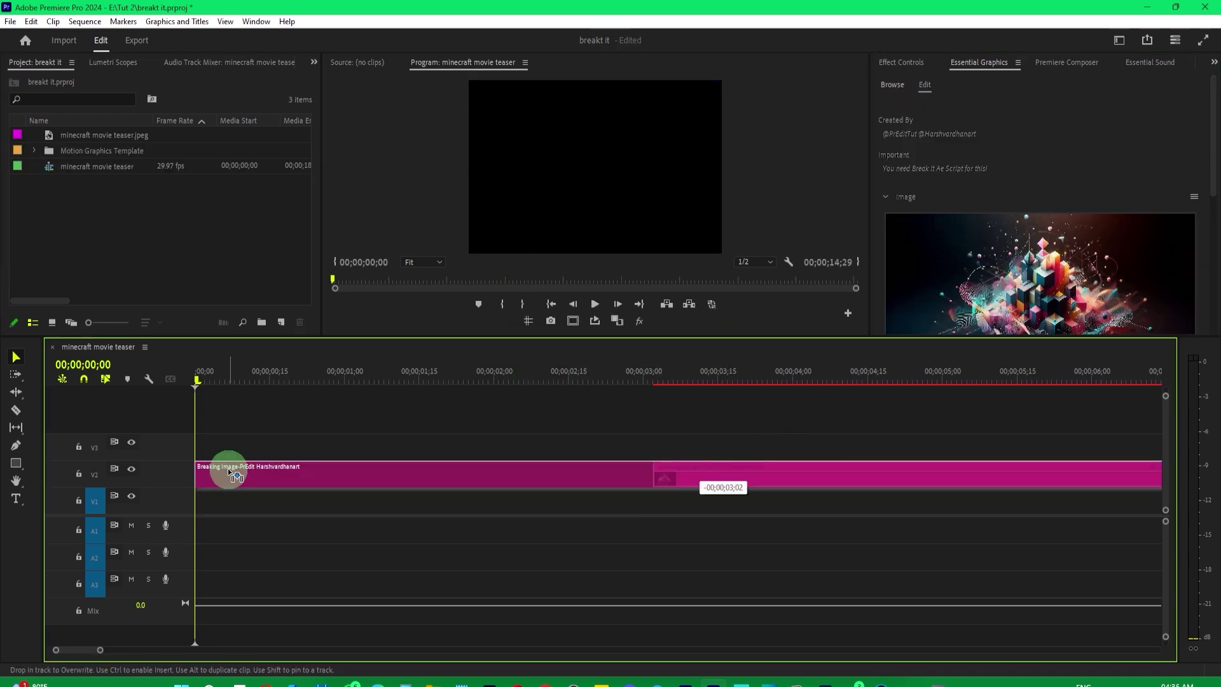
{"action": "left_click_drag", "start_coordinate": [231, 474], "coordinate": [228, 474]}
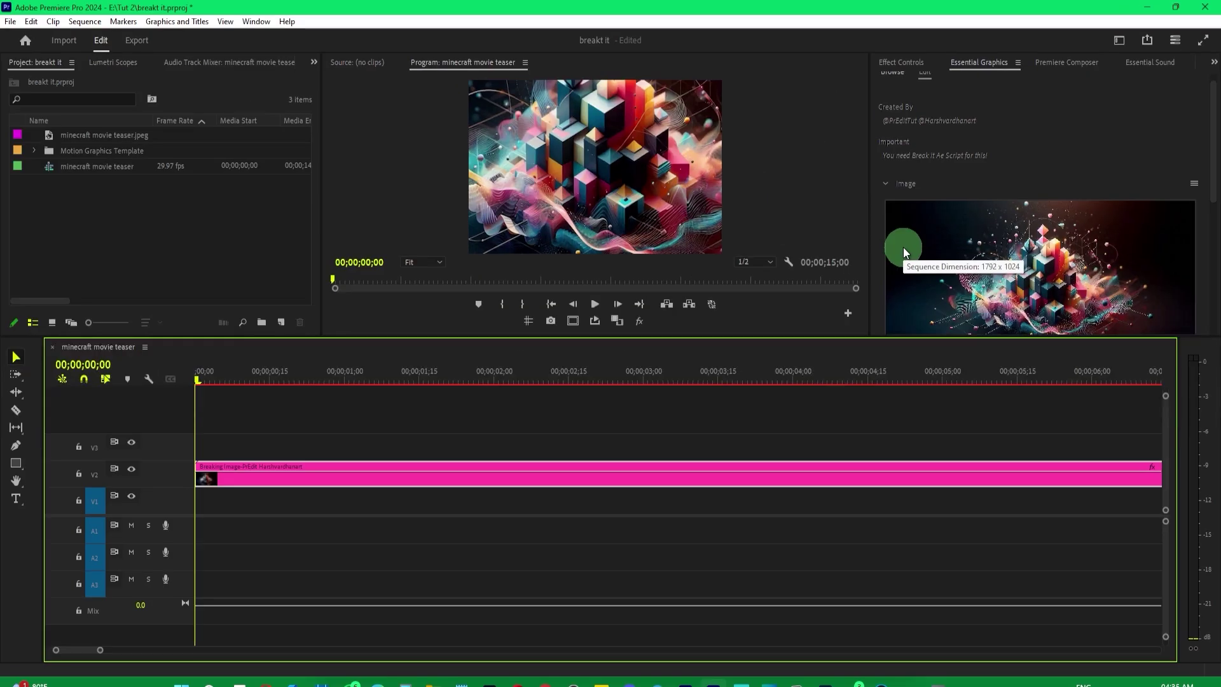
{"action": "left_click", "coordinate": [98, 136]}
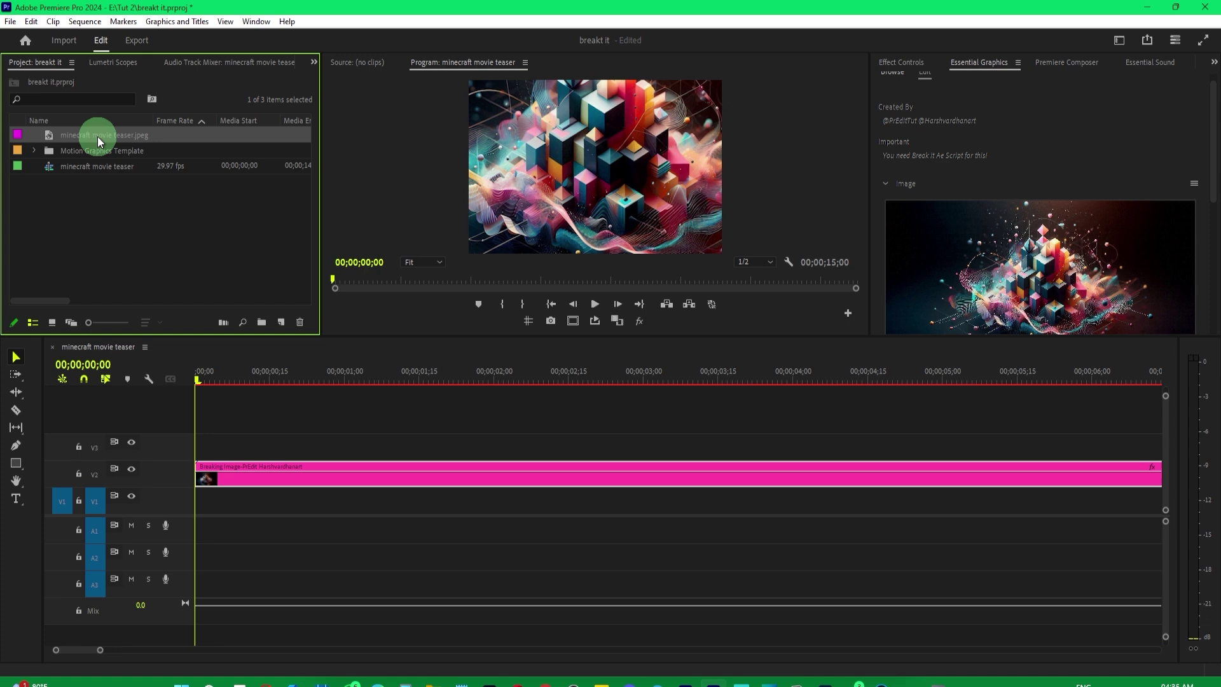
{"action": "left_click_drag", "start_coordinate": [97, 136], "coordinate": [1012, 251]}
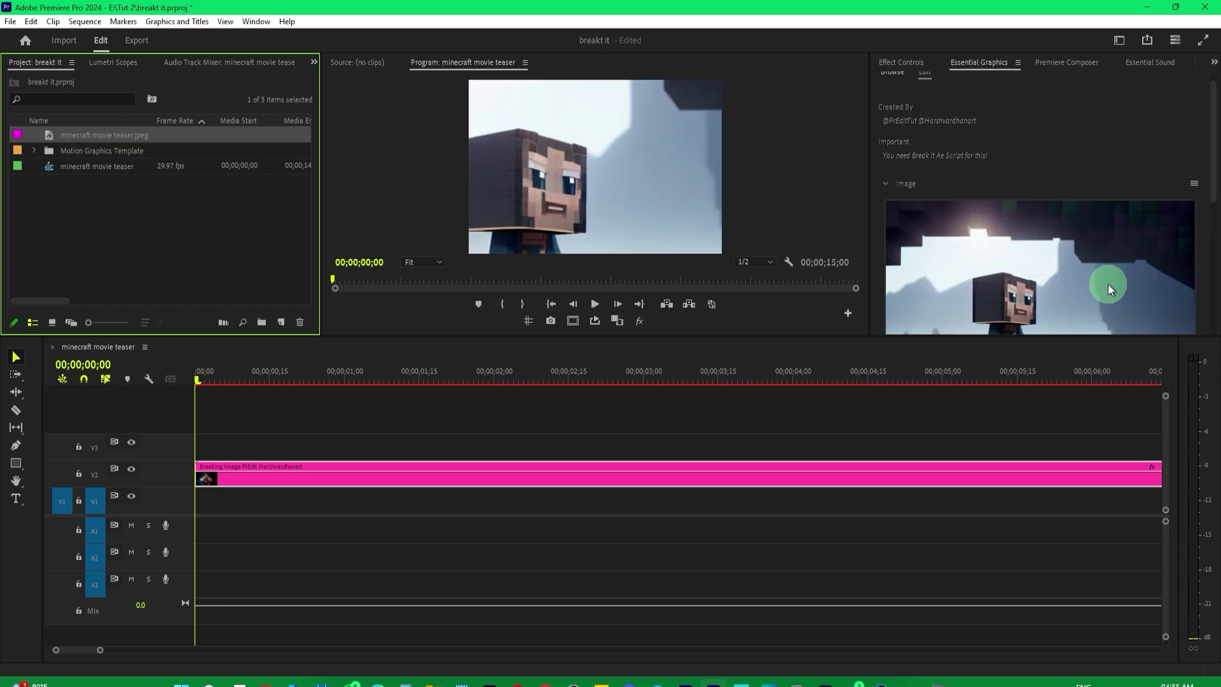
Set the template's replacement image to Scale to fit with a linked scale of 127%
{"action": "left_click_drag", "start_coordinate": [1057, 337], "coordinate": [1052, 468]}
{"action": "left_click", "coordinate": [940, 399]}
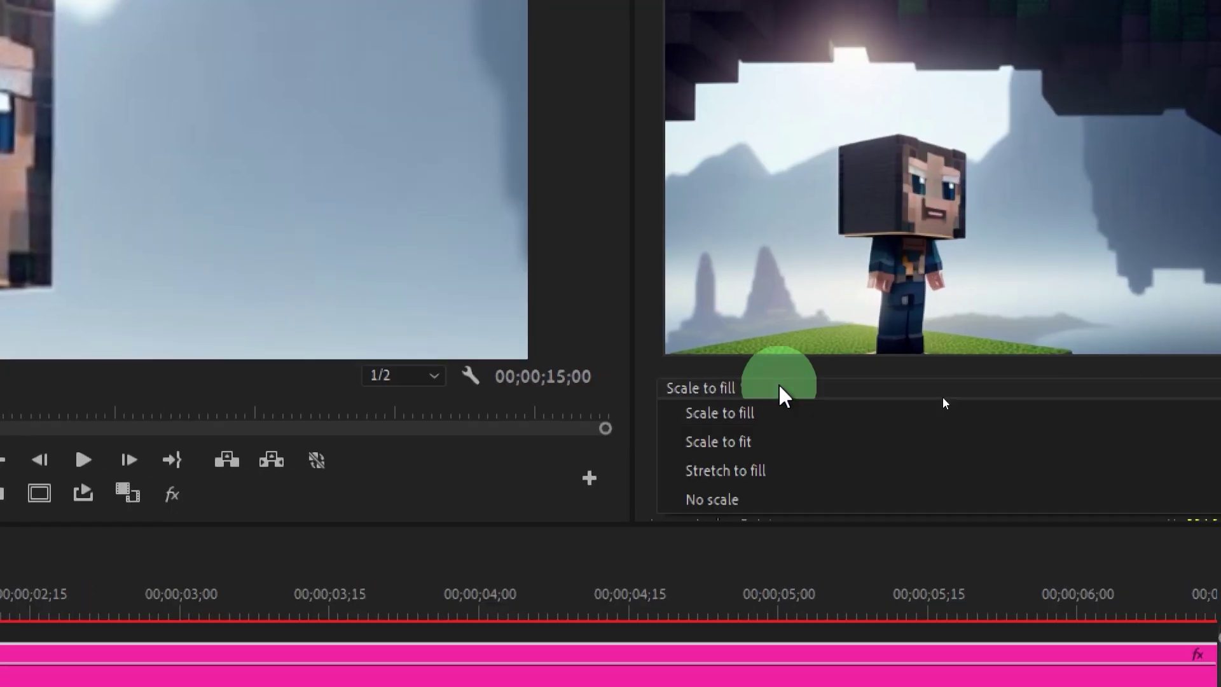
{"action": "left_click", "coordinate": [932, 426]}
{"action": "left_click", "coordinate": [1216, 433]}
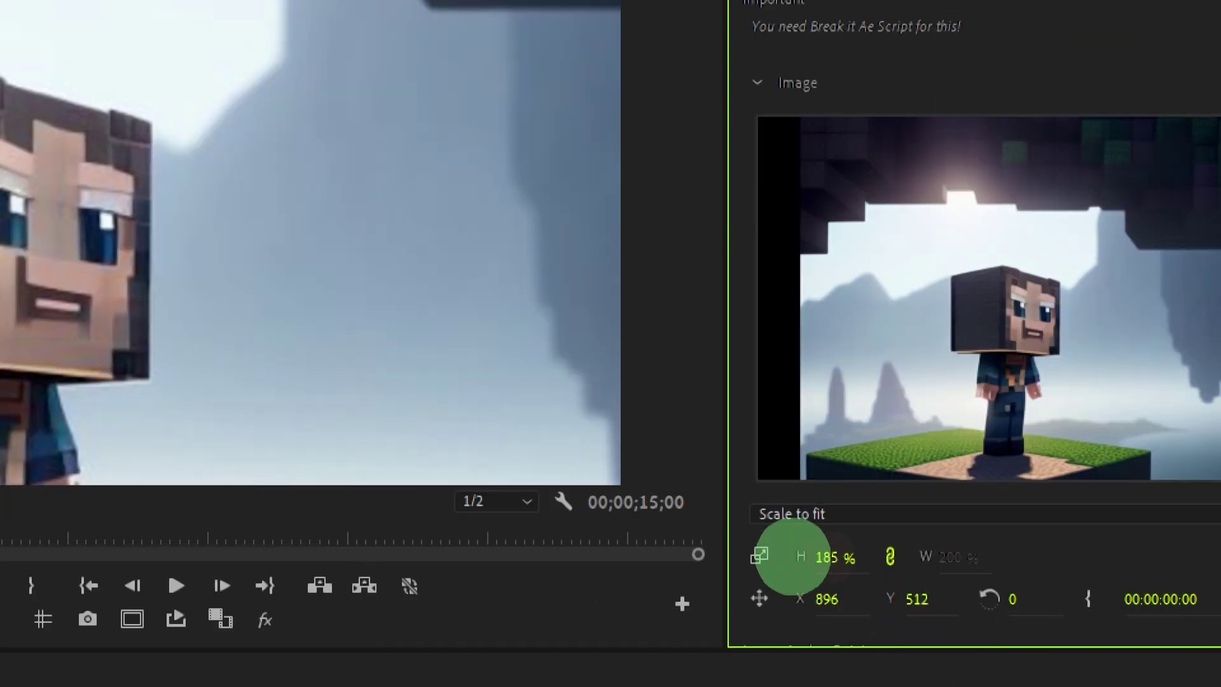
{"action": "left_click_drag", "start_coordinate": [793, 556], "coordinate": [712, 565]}
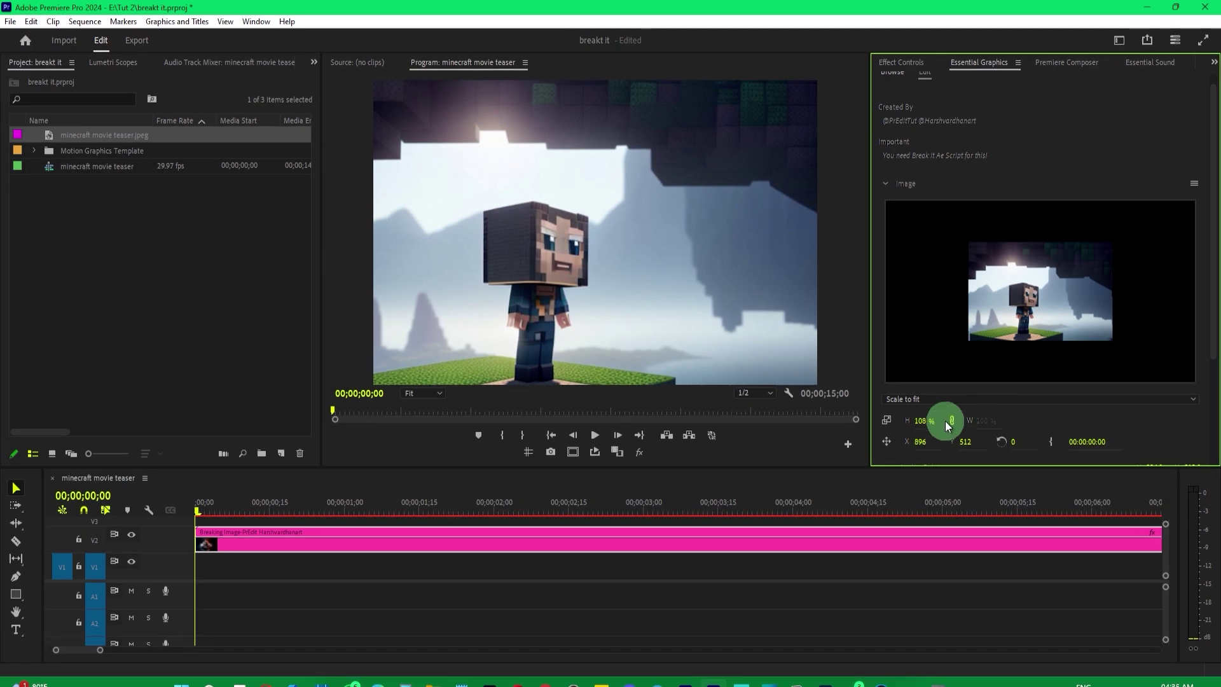
{"action": "left_click_drag", "start_coordinate": [839, 557], "coordinate": [885, 558]}
{"action": "left_click_drag", "start_coordinate": [949, 421], "coordinate": [939, 420]}
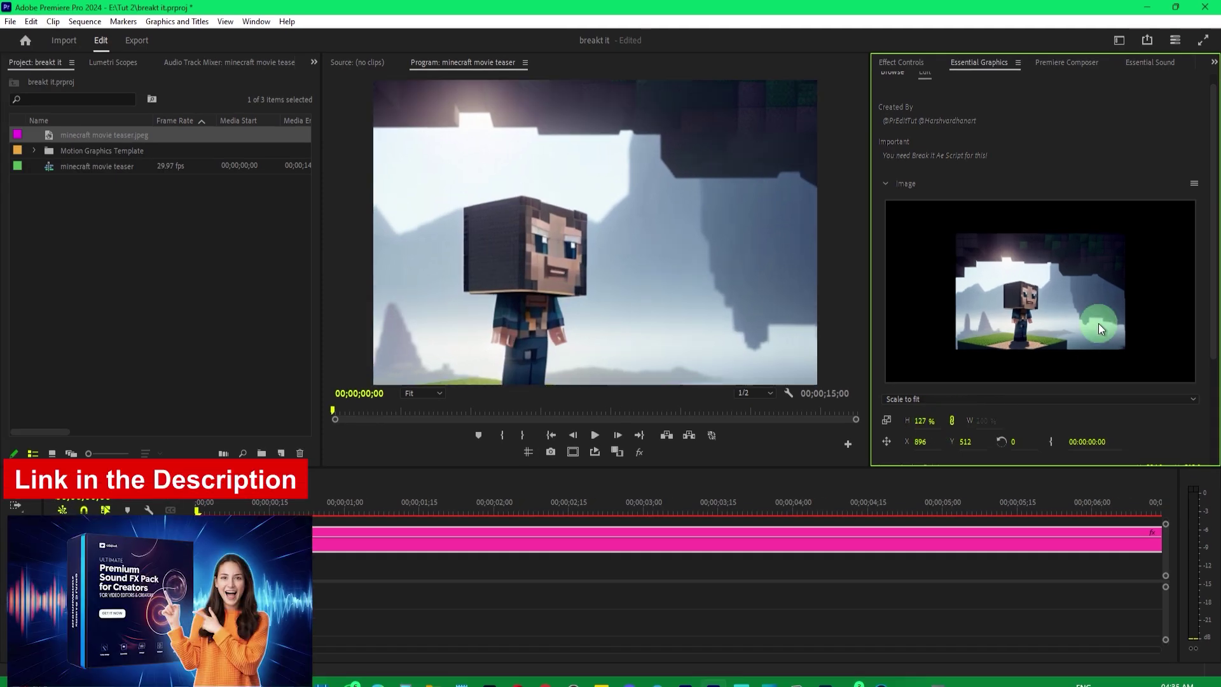
{"action": "left_click_drag", "start_coordinate": [1214, 298], "coordinate": [1214, 404]}
Preview the Breaking Image clip's shatter animation from the sequence start and save the project
{"action": "left_click", "coordinate": [231, 545]}
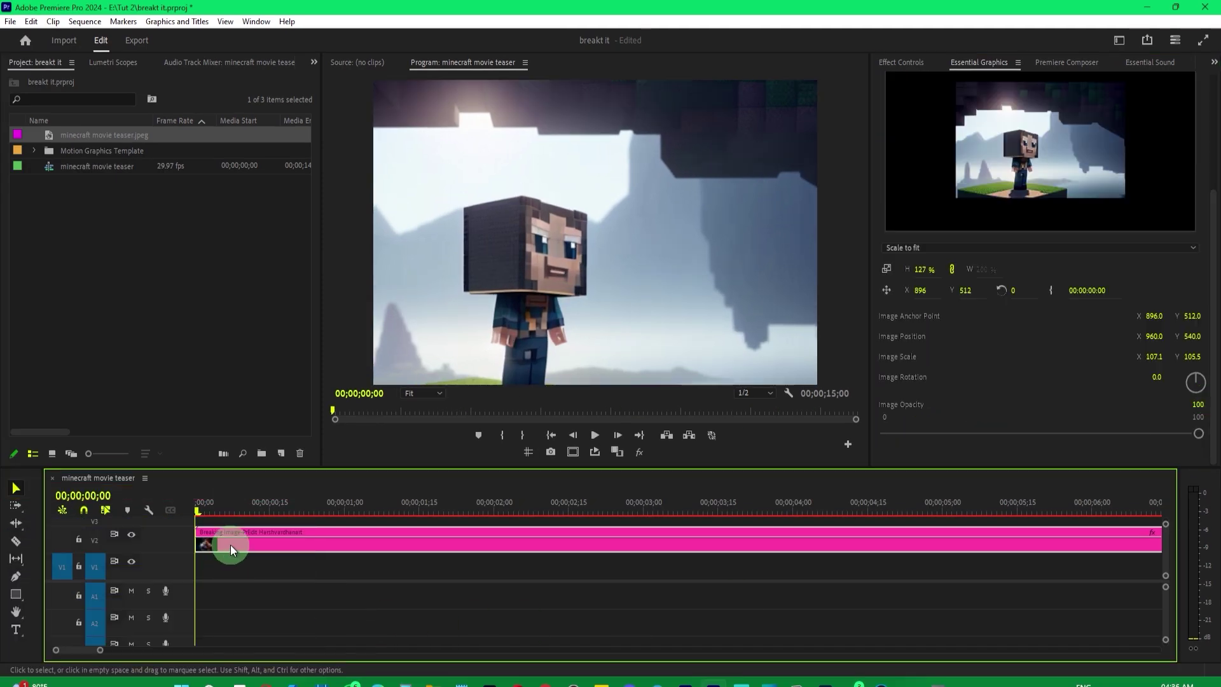
{"action": "key", "text": "space"}
{"action": "key", "text": "space"}
{"action": "left_click_drag", "start_coordinate": [216, 506], "coordinate": [453, 506]}
{"action": "key", "text": "ctrl+s"}
{"action": "left_click_drag", "start_coordinate": [1211, 253], "coordinate": [1211, 155]}
{"action": "left_click", "coordinate": [195, 513]}
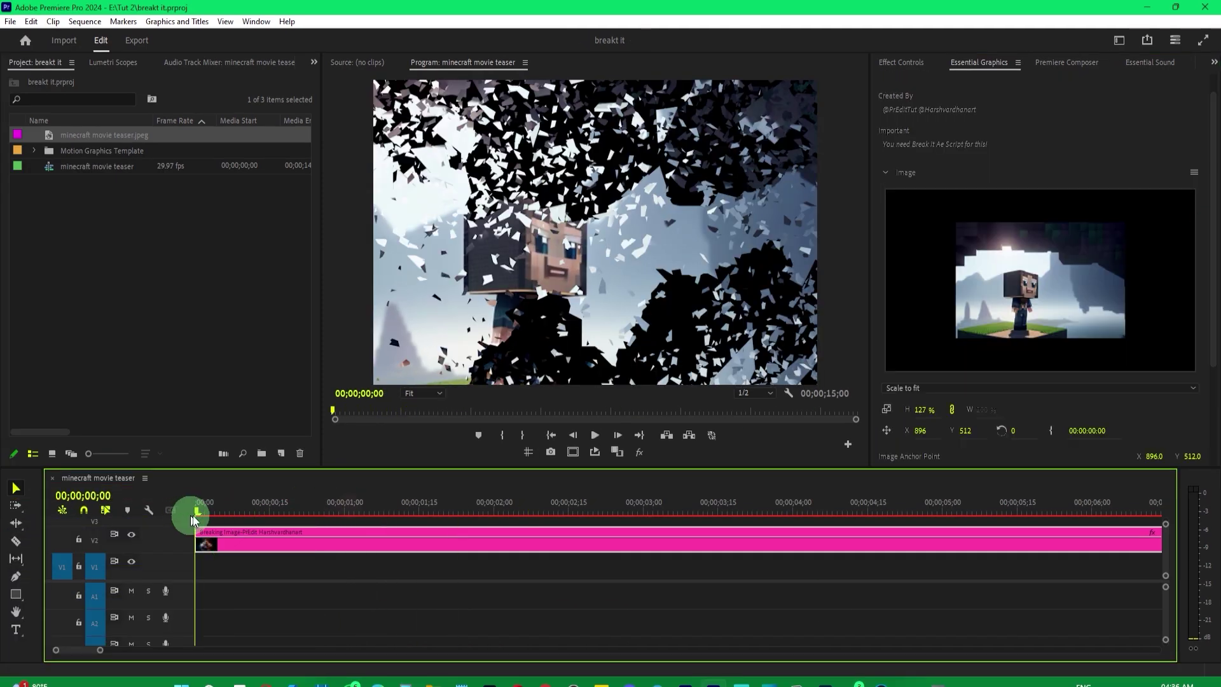
{"action": "key", "text": "space"}
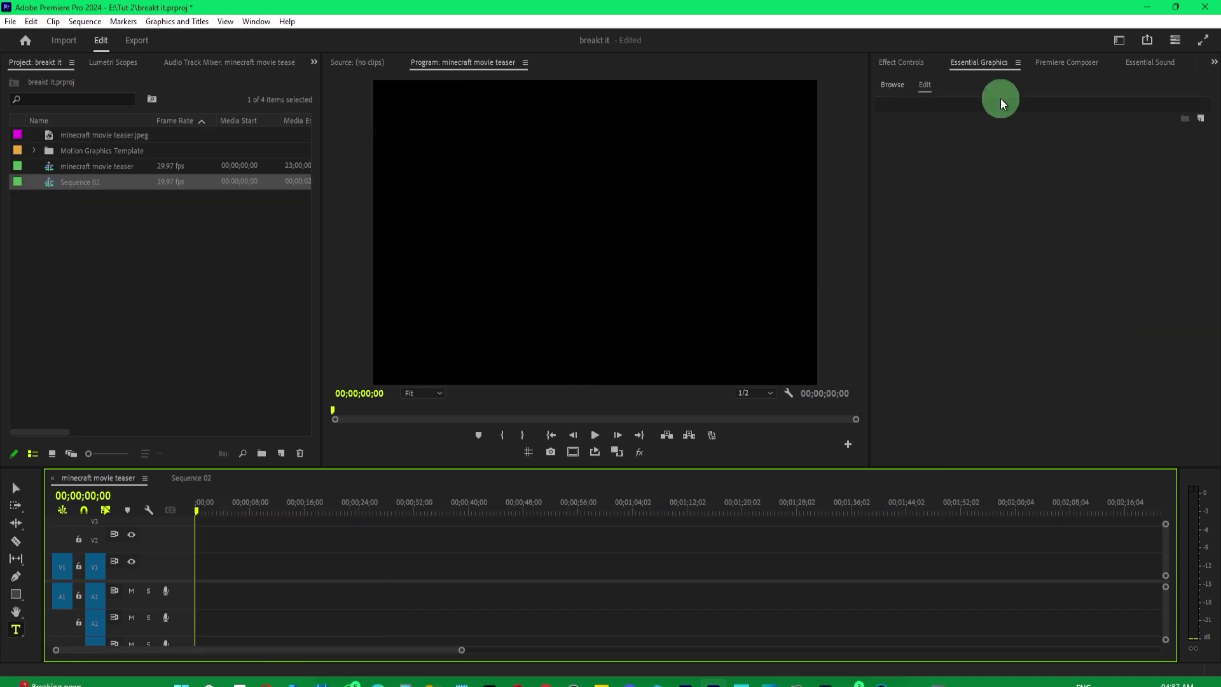
Place the Breaking Text template on V1 at the start of the minecraft movie teaser sequence, keeping the existing sequence settings
{"action": "left_click", "coordinate": [892, 84]}
{"action": "left_click", "coordinate": [856, 360]}
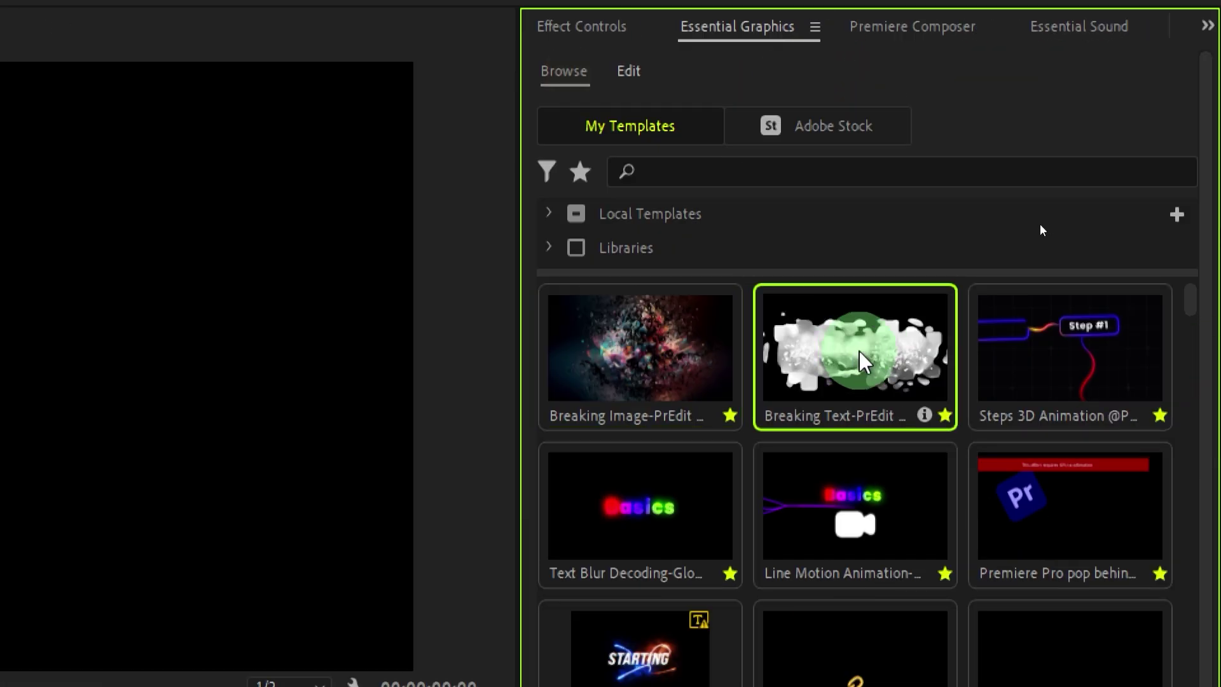
{"action": "left_click_drag", "start_coordinate": [870, 349], "coordinate": [193, 655]}
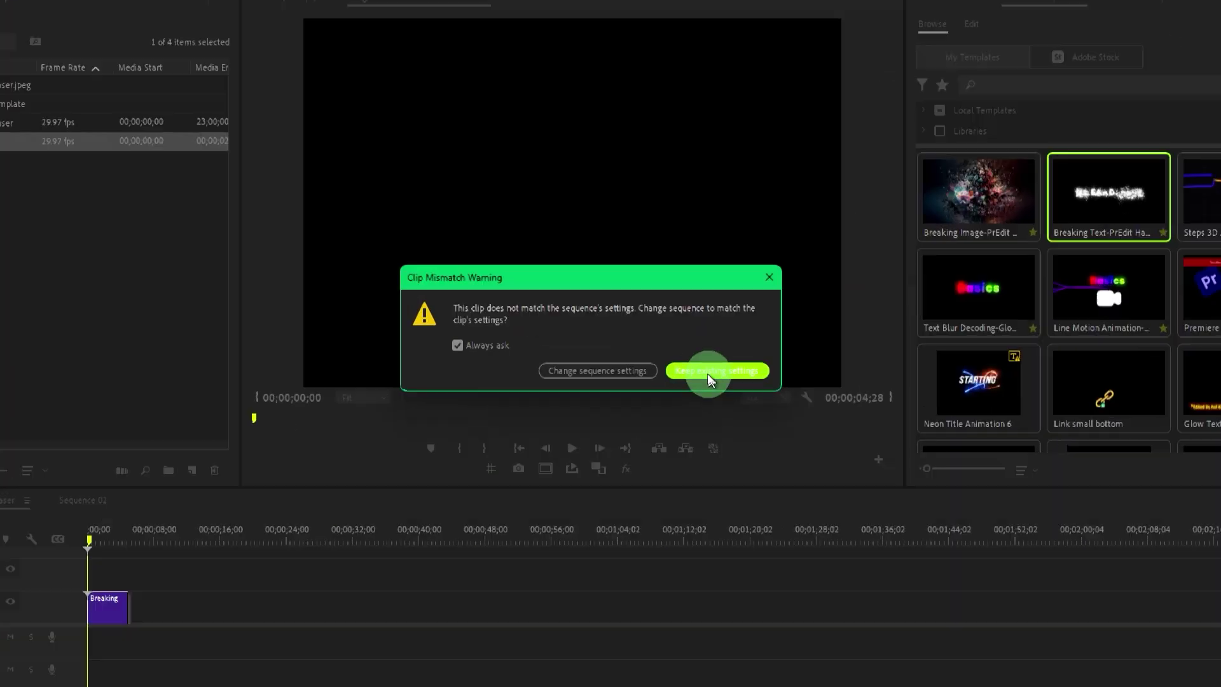
{"action": "left_click", "coordinate": [711, 379]}
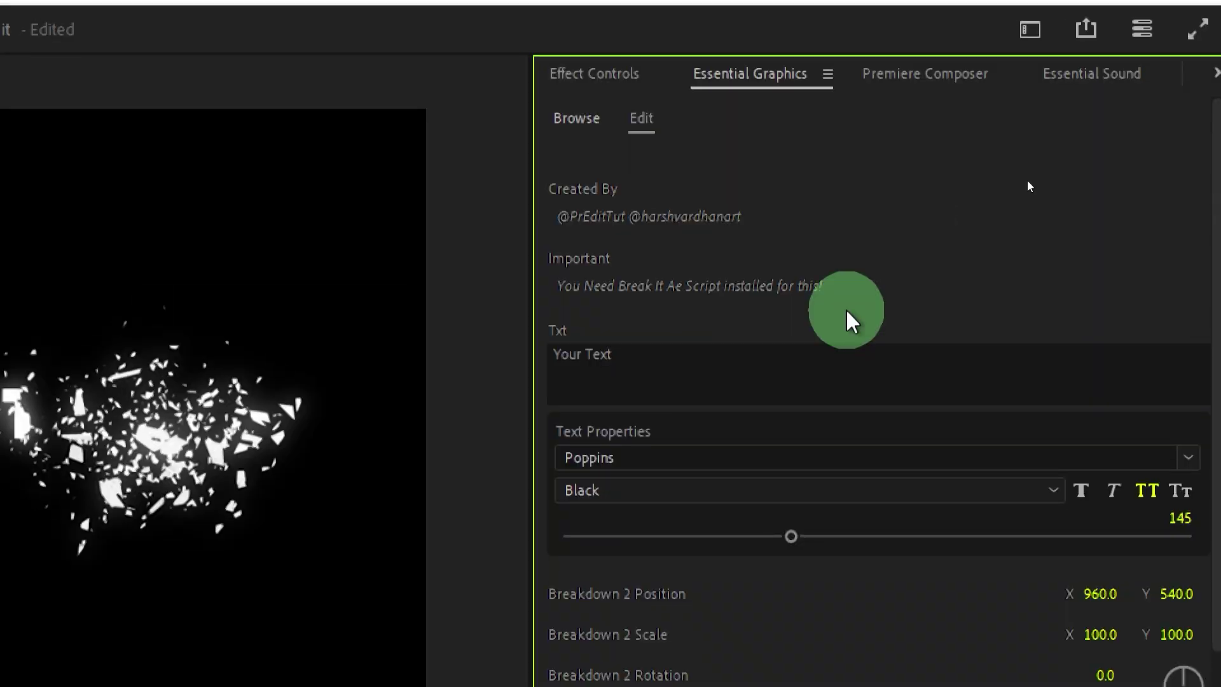
Change the breaking text's color to mint green and play the text animation
{"action": "scroll", "coordinate": [788, 267], "scroll_direction": "down", "scroll_amount": 3}
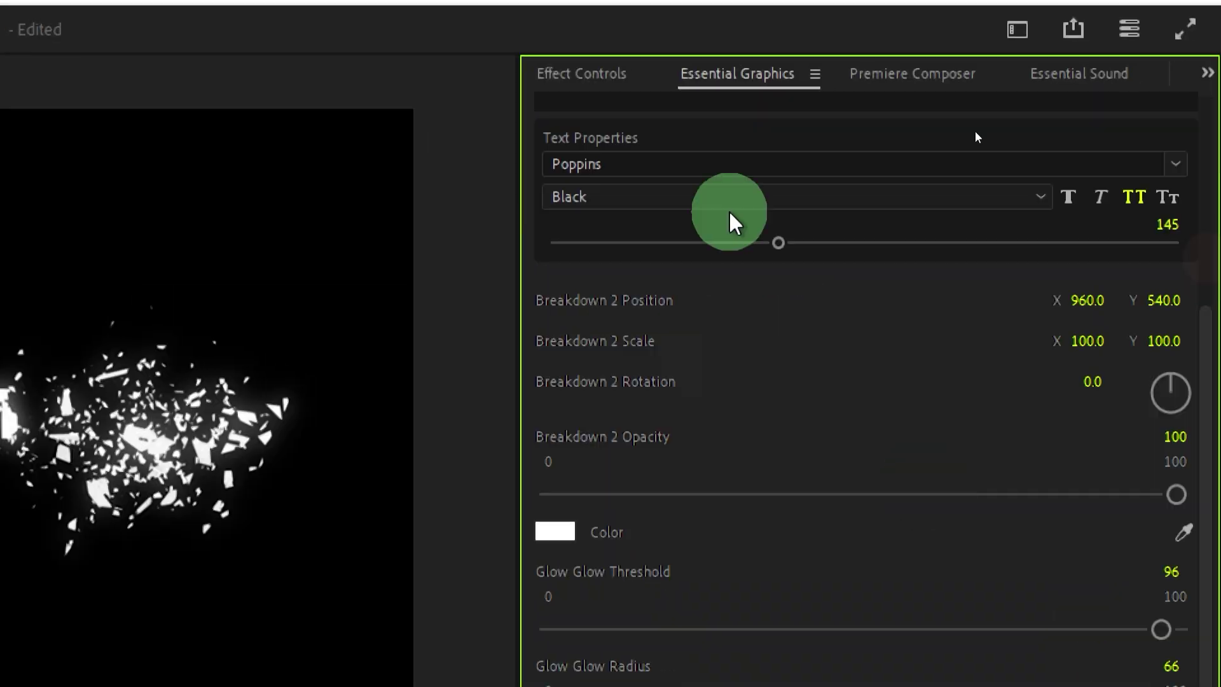
{"action": "left_click", "coordinate": [553, 532]}
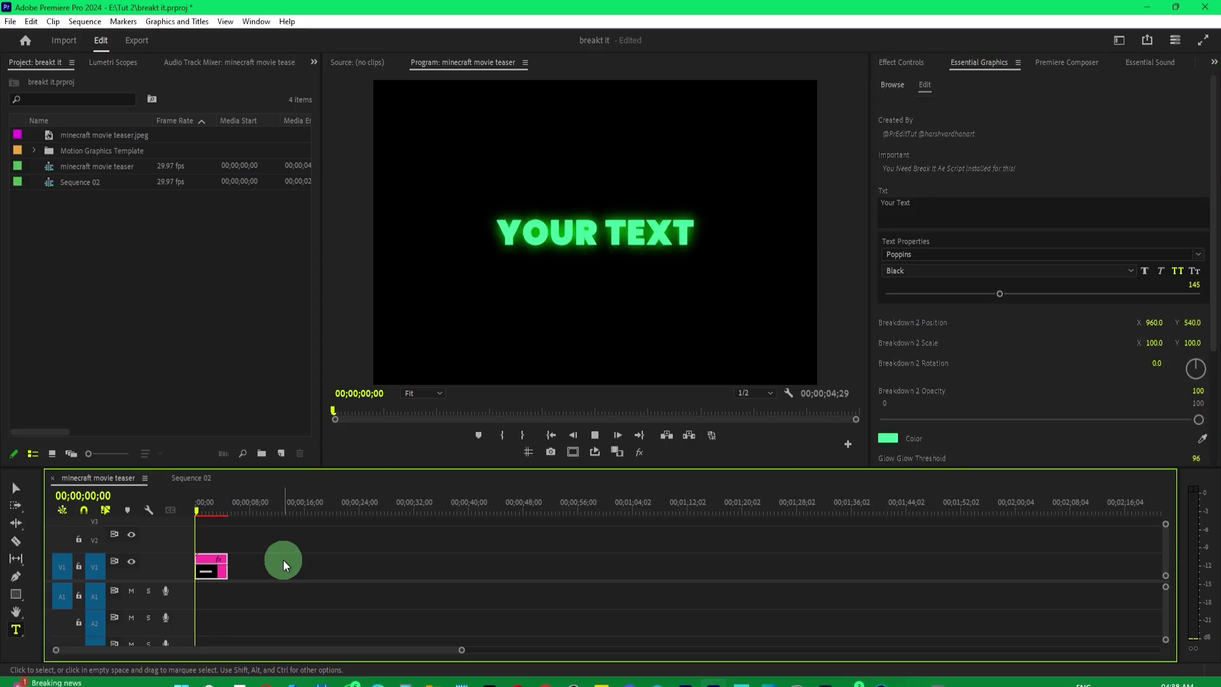
{"action": "key", "text": "space"}
Lower the breaking text's Glow Threshold and Glow Intensity, and slightly raise its Glow Radius
{"action": "scroll", "coordinate": [1084, 376], "scroll_direction": "down", "scroll_amount": 3}
{"action": "left_click", "coordinate": [1085, 376]}
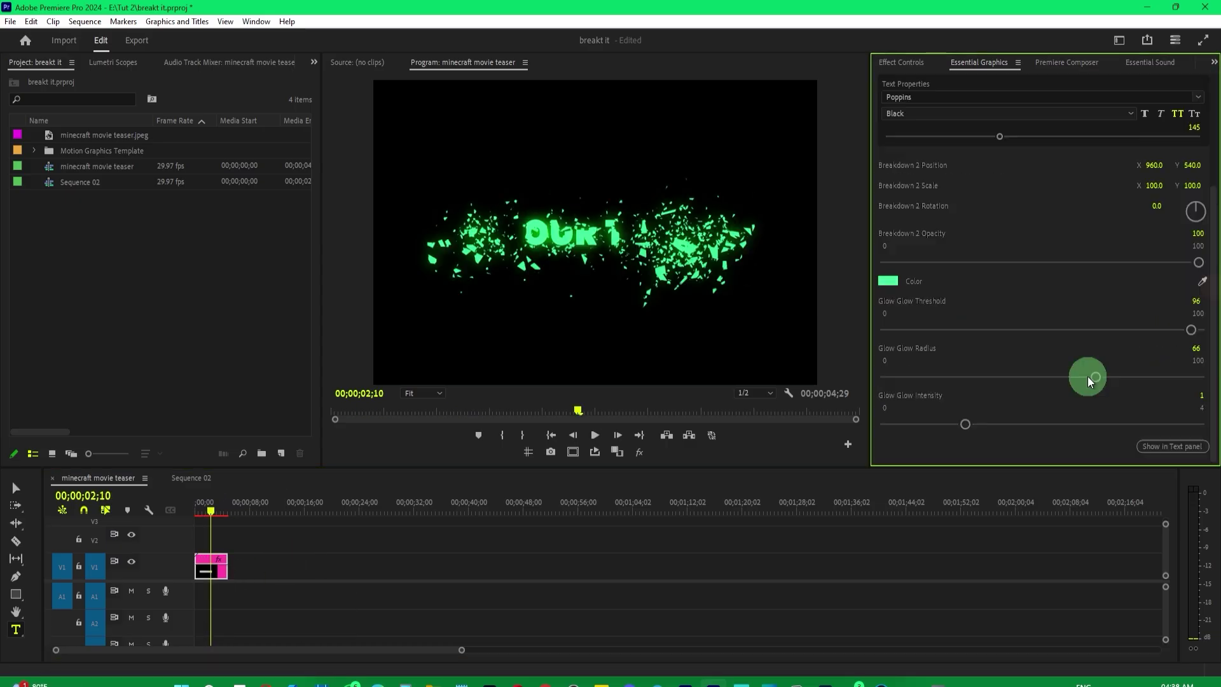
{"action": "left_click", "coordinate": [1186, 330]}
{"action": "left_click_drag", "start_coordinate": [1163, 286], "coordinate": [938, 320]}
{"action": "left_click_drag", "start_coordinate": [710, 473], "coordinate": [644, 477]}
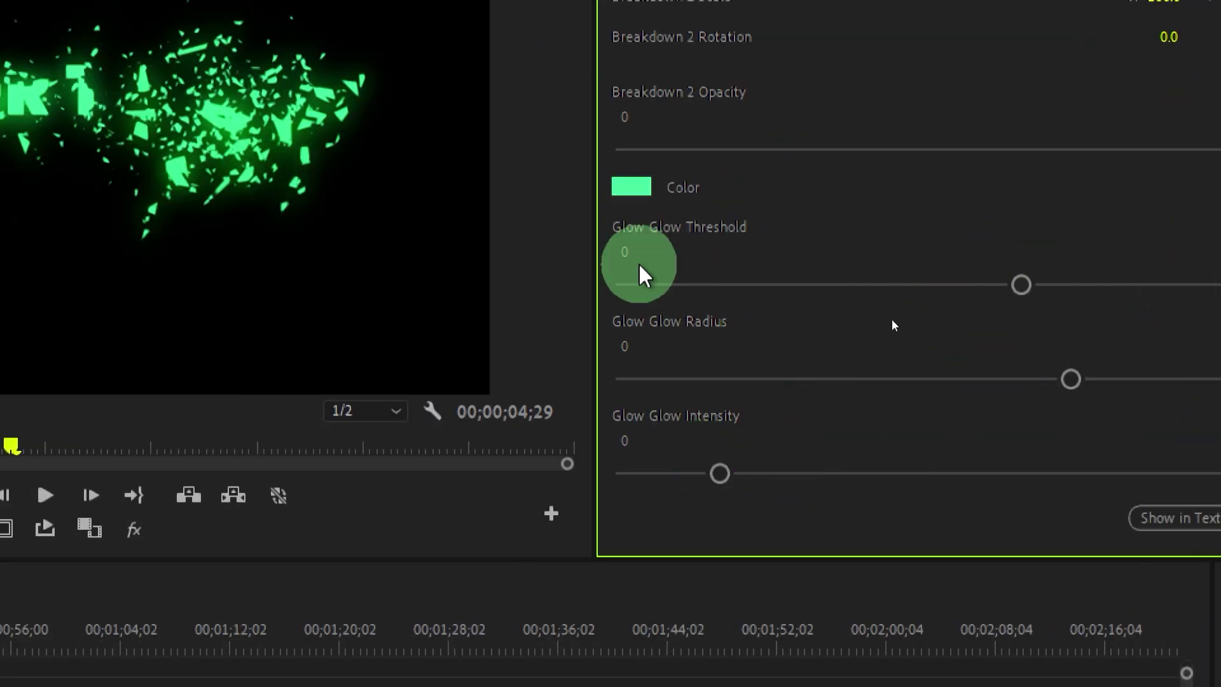
Set the breaking text's Glow Threshold to 89, Glow Radius to 100 and Glow Intensity to 2, and play the result from the sequence start
{"action": "left_click_drag", "start_coordinate": [565, 284], "coordinate": [424, 294]}
{"action": "left_click", "coordinate": [551, 379]}
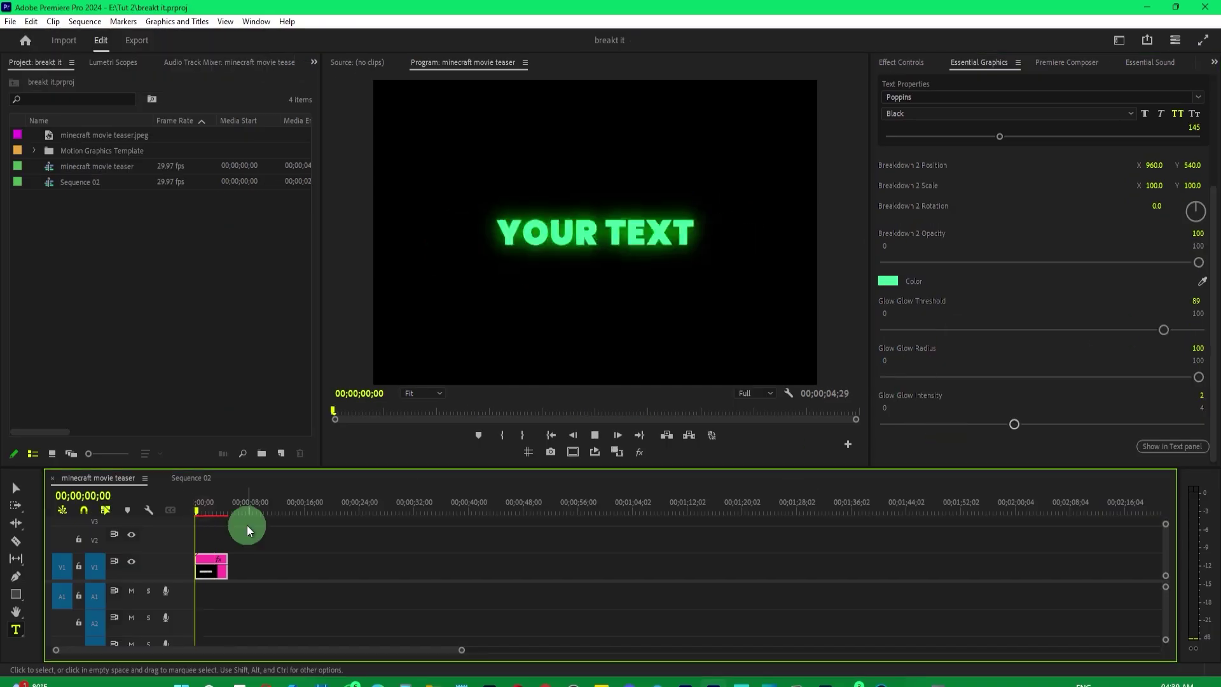
{"action": "key", "text": "space"}
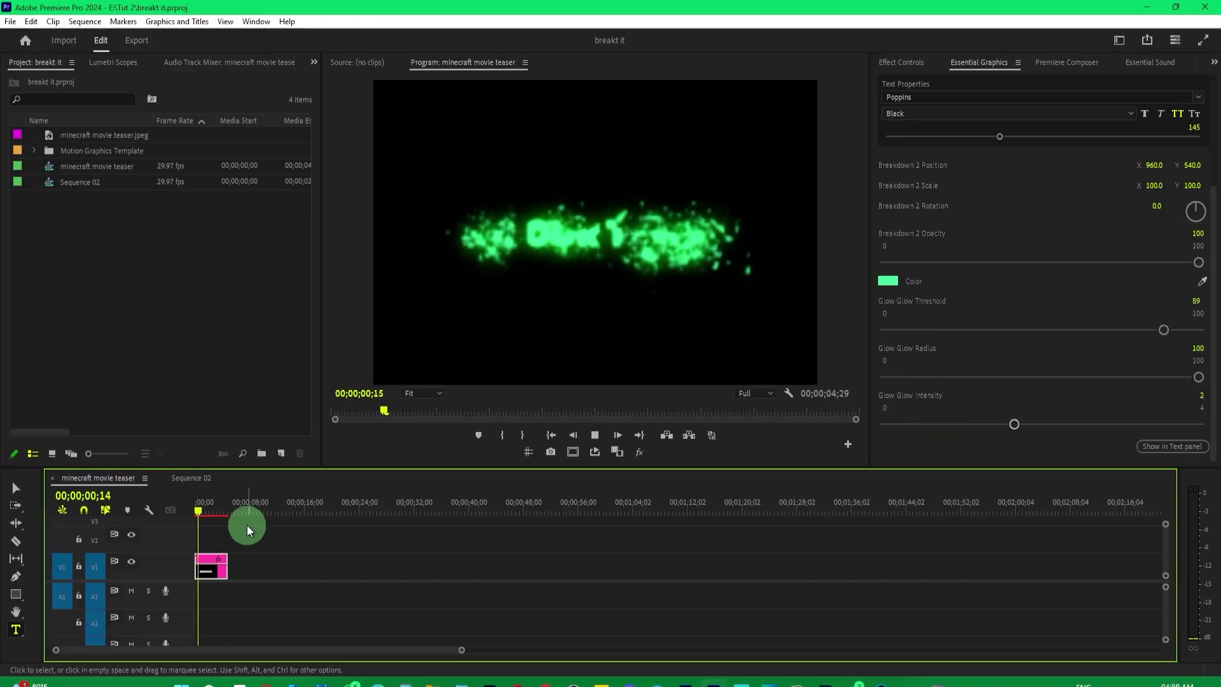
Rate-stretch the Breaking Text clip to about 13 seconds to slow the animation, and play it from the sequence start
{"action": "left_click_drag", "start_coordinate": [208, 507], "coordinate": [161, 507]}
{"action": "left_click", "coordinate": [222, 565]}
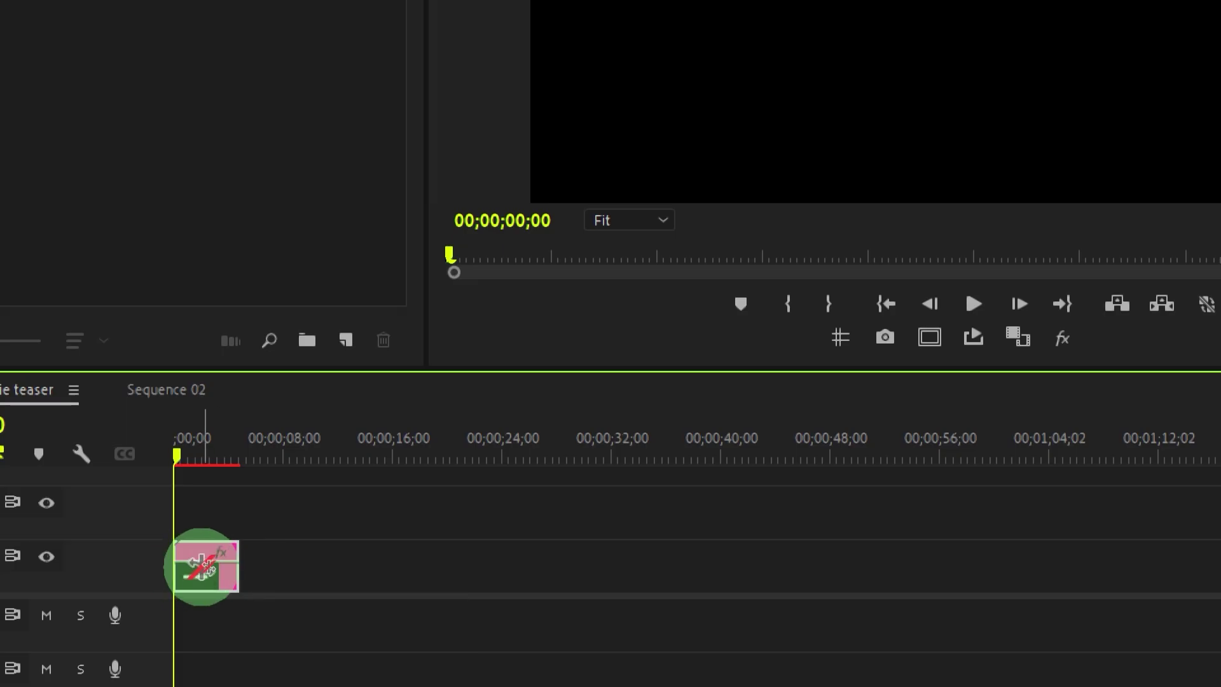
{"action": "left_click", "coordinate": [236, 570]}
{"action": "left_click_drag", "start_coordinate": [236, 570], "coordinate": [333, 569]}
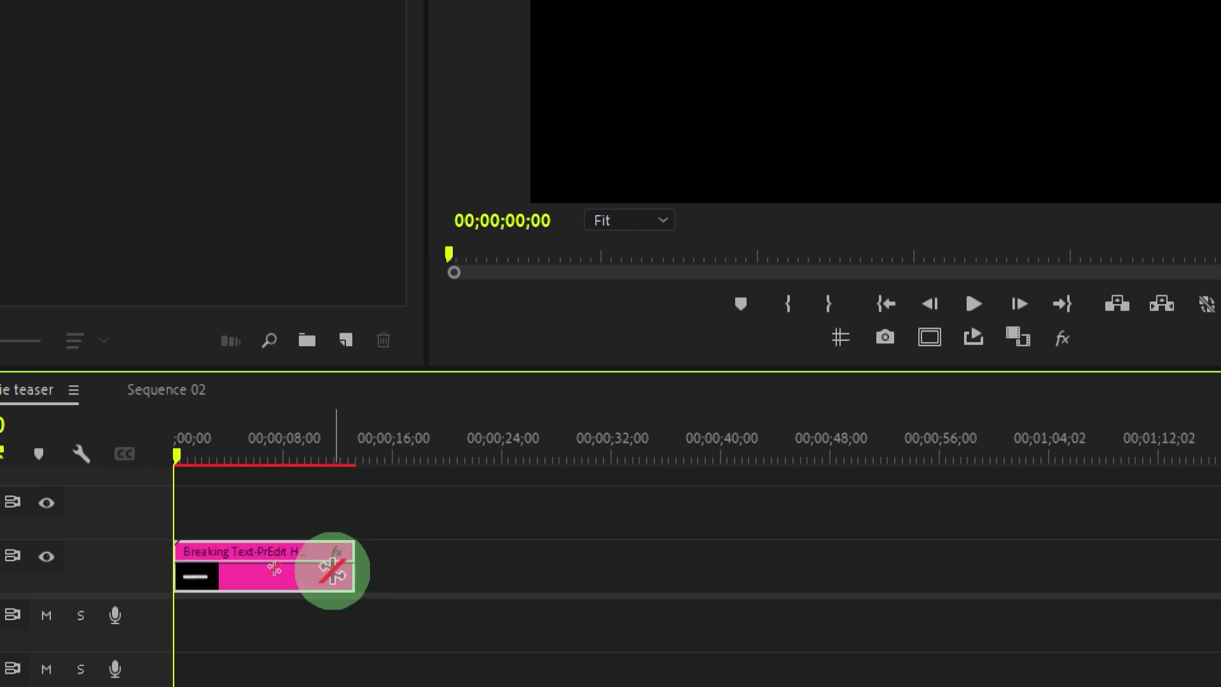
{"action": "key", "text": "space"}
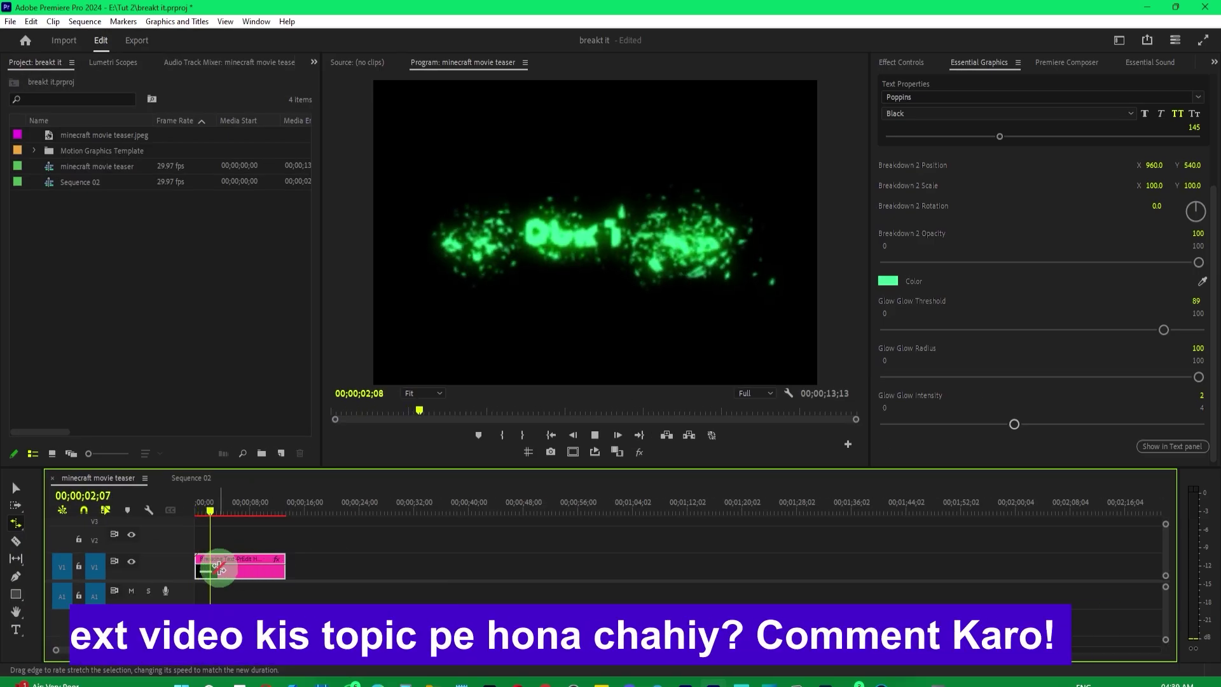
{"action": "key", "text": "space"}
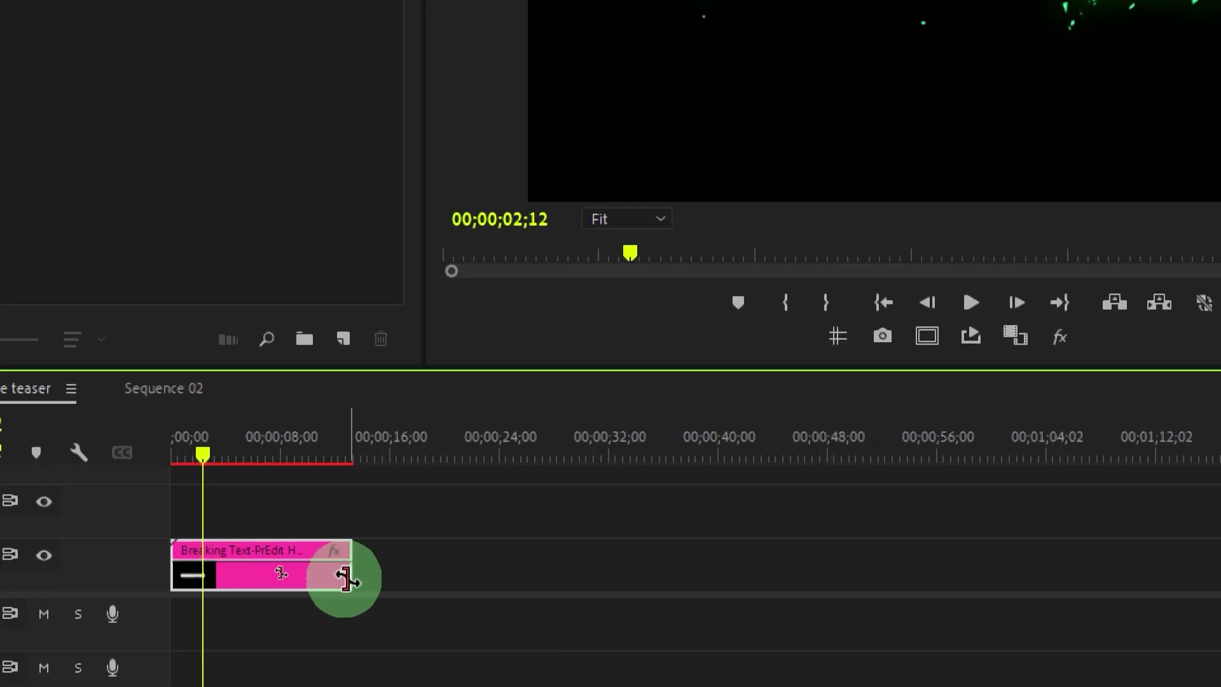
Rate-stretch the Breaking Text clip's end back to 00;00;02;12 to speed up the animation, and play it
{"action": "left_click_drag", "start_coordinate": [347, 580], "coordinate": [191, 556]}
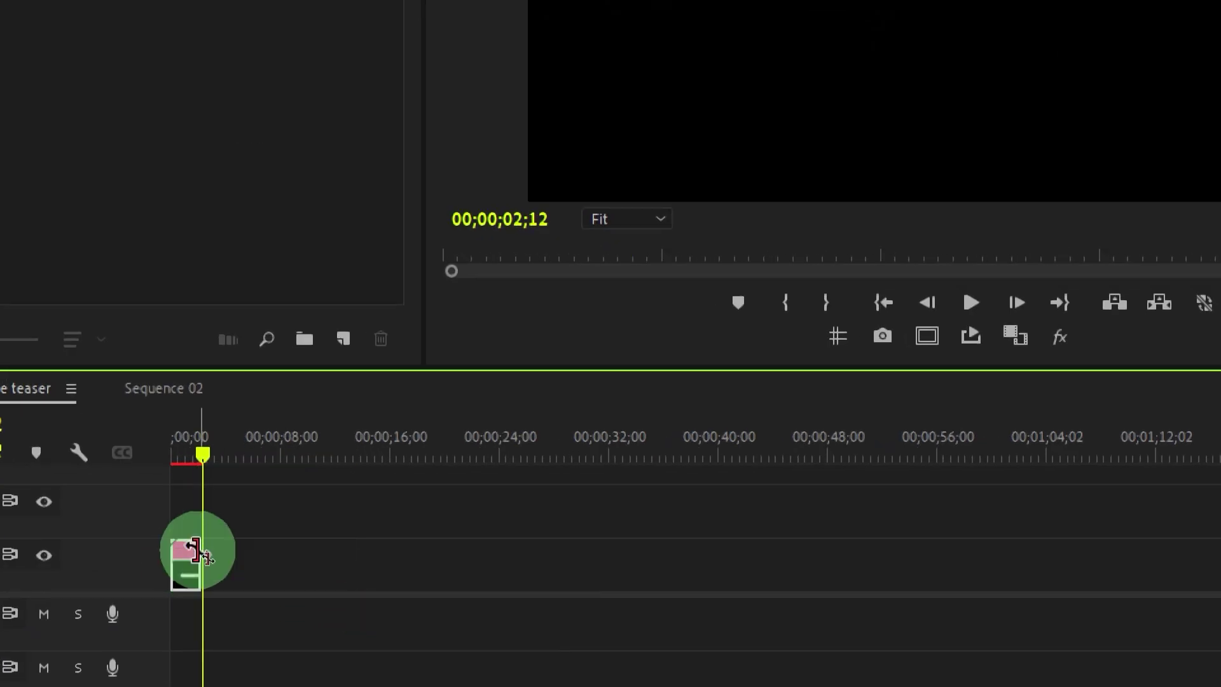
{"action": "left_click", "coordinate": [180, 459]}
{"action": "key", "text": "space"}
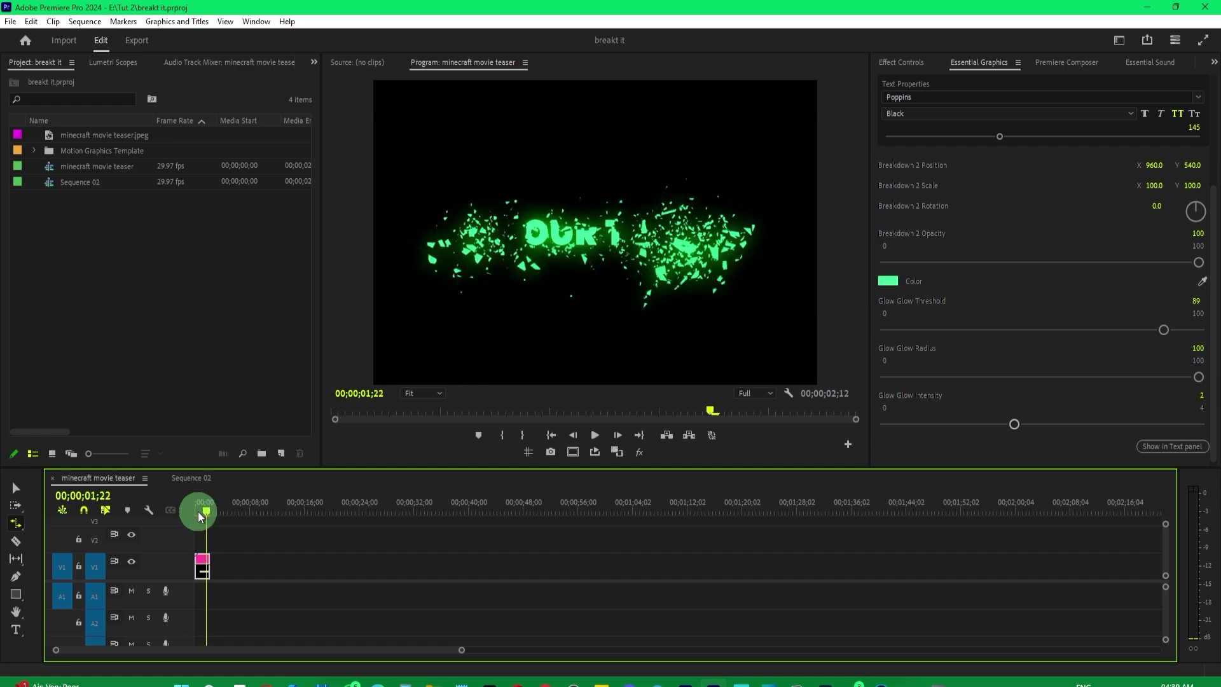